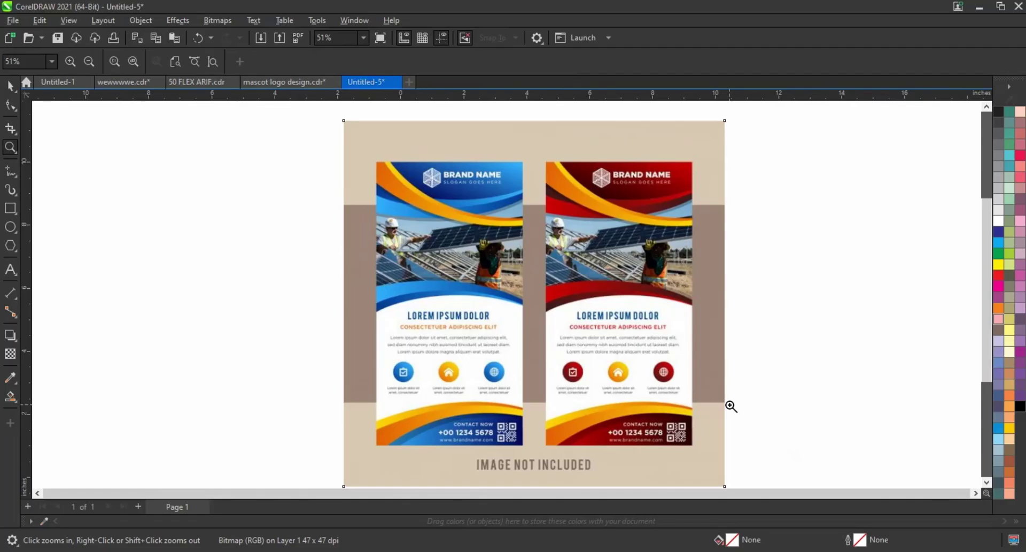
Step: Zoom out so the reference banner mockup sits smaller at the right, leaving empty canvas on the left
{"action": "scroll", "coordinate": [731, 406], "scroll_direction": "down", "scroll_amount": 2}
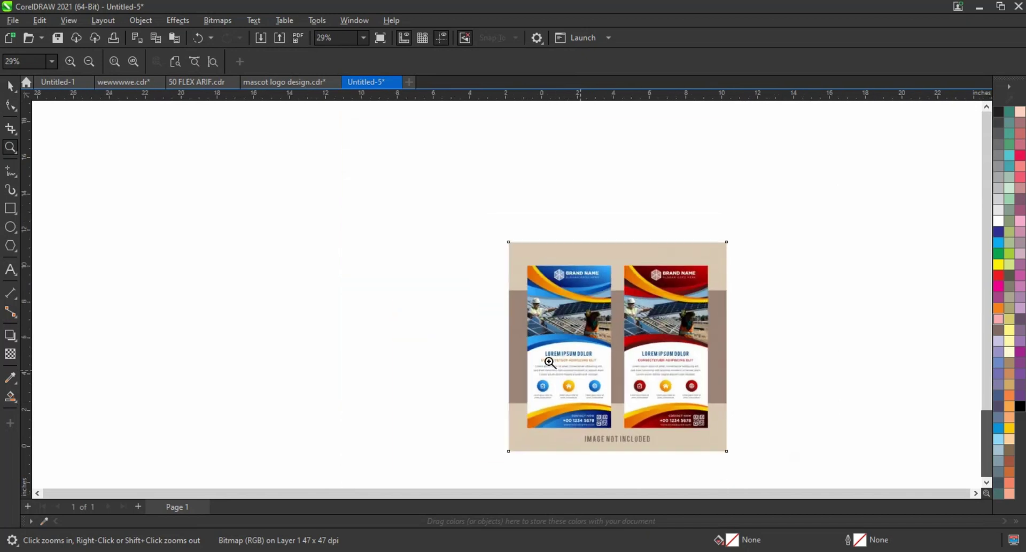
{"action": "scroll", "coordinate": [559, 360], "scroll_direction": "down", "scroll_amount": 1}
{"action": "left_click_drag", "start_coordinate": [180, 223], "coordinate": [683, 456]}
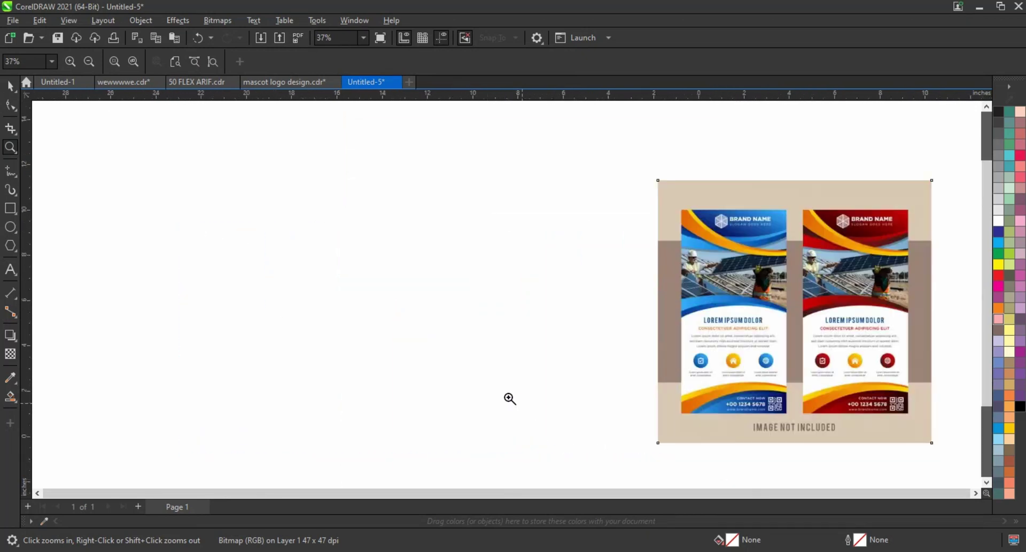
{"action": "left_click", "coordinate": [10, 208]}
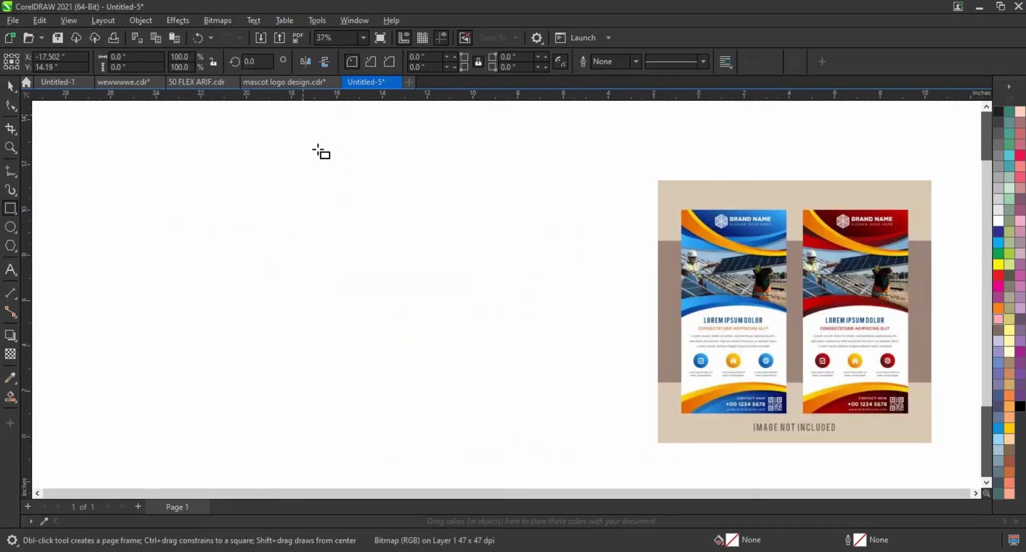
Step: Draw a tall banner rectangle to the left of the mockup
{"action": "left_click_drag", "start_coordinate": [303, 115], "coordinate": [474, 473]}
{"action": "left_click", "coordinate": [10, 90]}
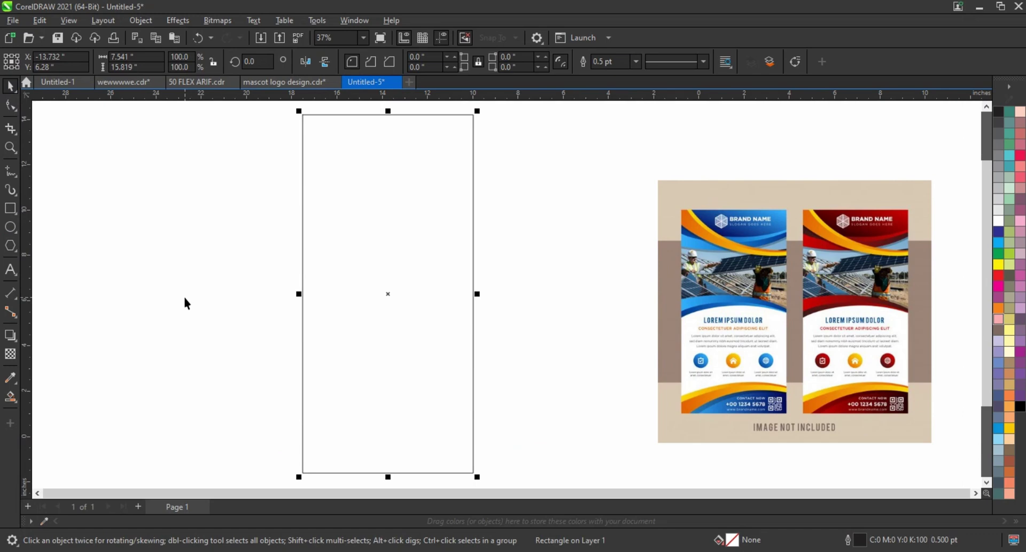
{"action": "left_click", "coordinate": [987, 110]}
{"action": "left_click", "coordinate": [557, 254]}
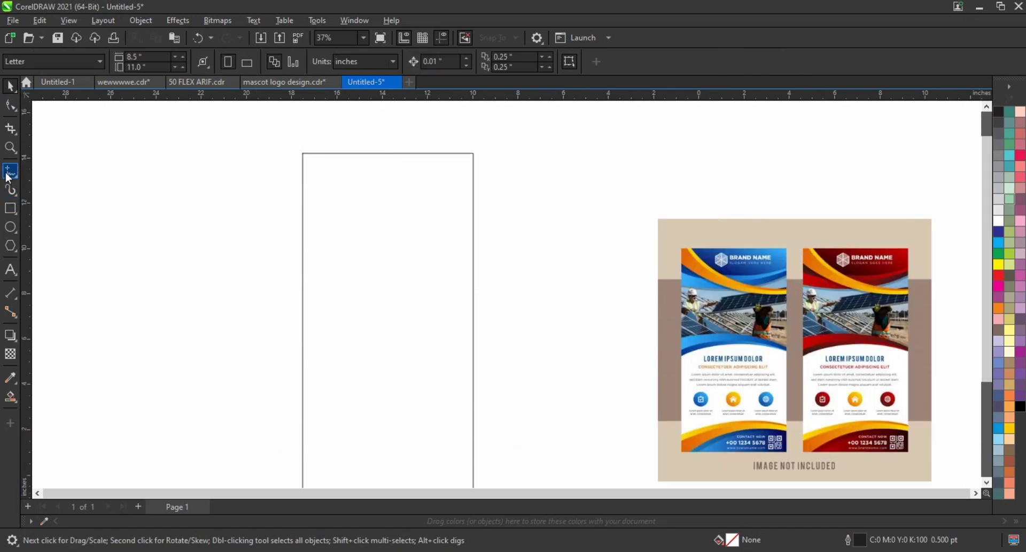
Step: Draw a thin straight-edged 3.0 pt wedge across the rectangle's top, extending past its right edge
{"action": "left_click", "coordinate": [11, 172]}
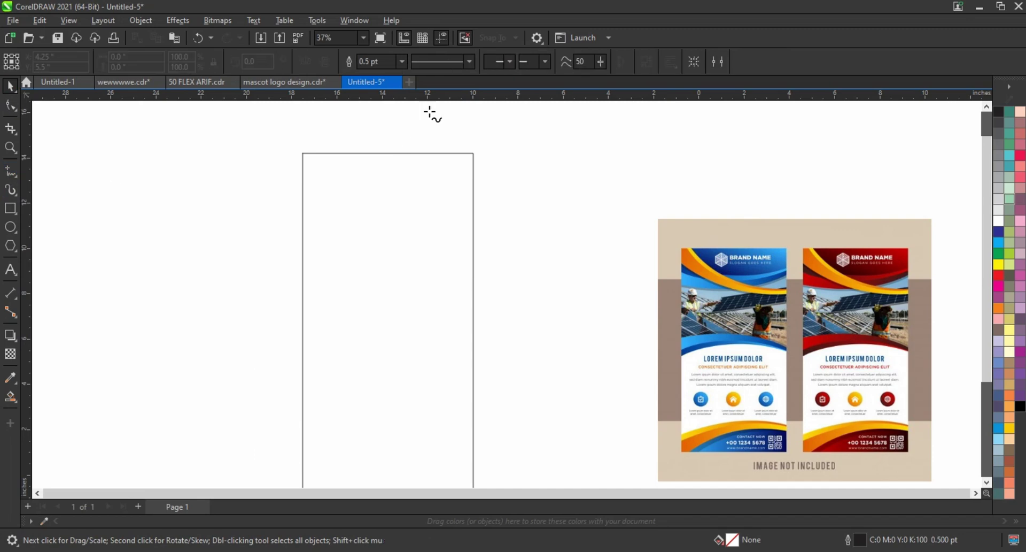
{"action": "left_click", "coordinate": [402, 61]}
{"action": "left_click", "coordinate": [374, 143]}
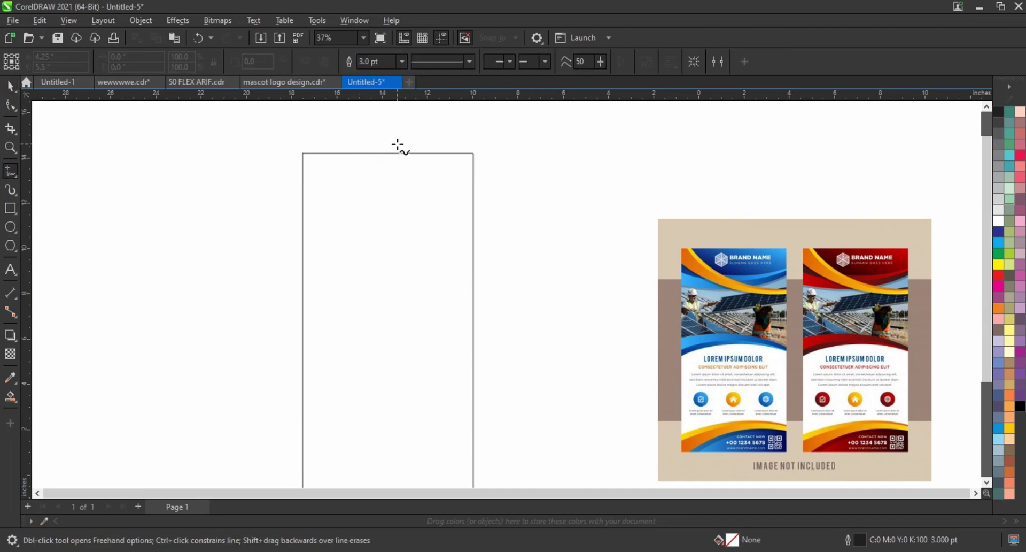
{"action": "left_click", "coordinate": [317, 148]}
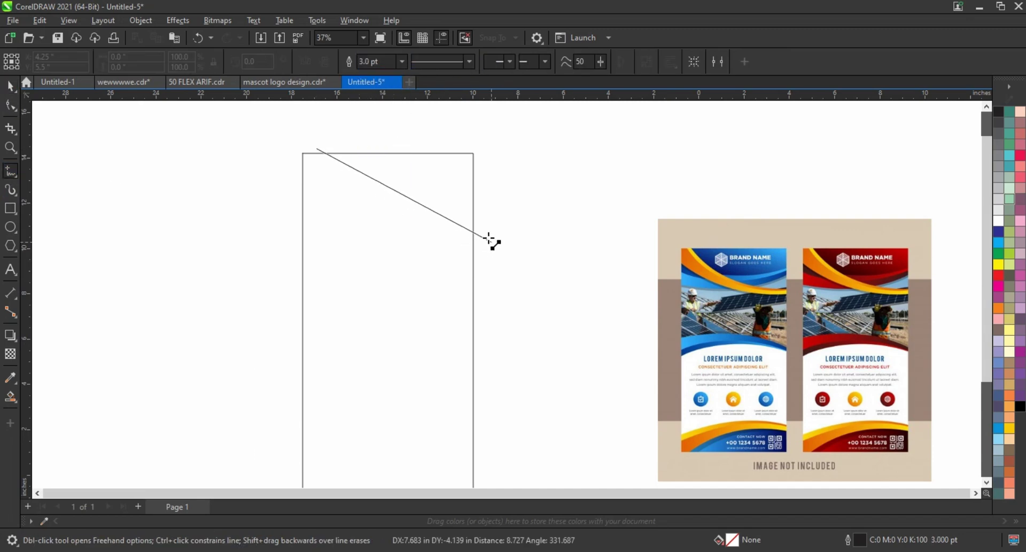
{"action": "left_click", "coordinate": [478, 228]}
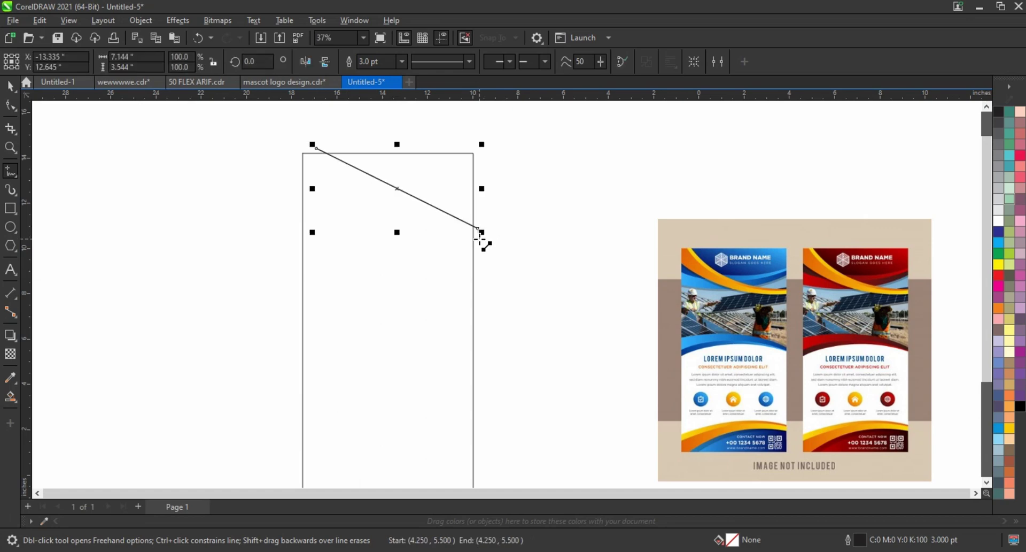
{"action": "left_click", "coordinate": [478, 240]}
{"action": "left_click", "coordinate": [309, 176]}
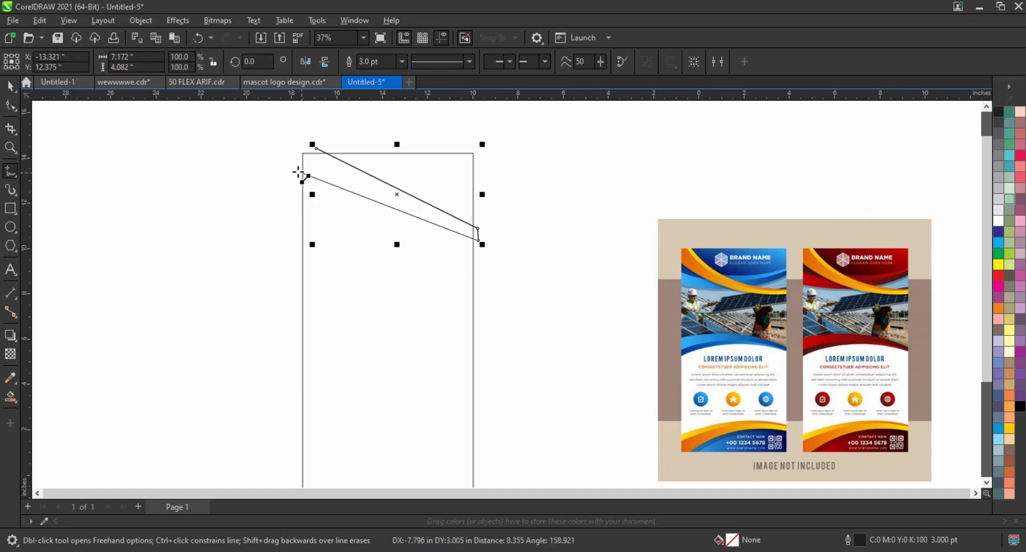
{"action": "left_click", "coordinate": [298, 172]}
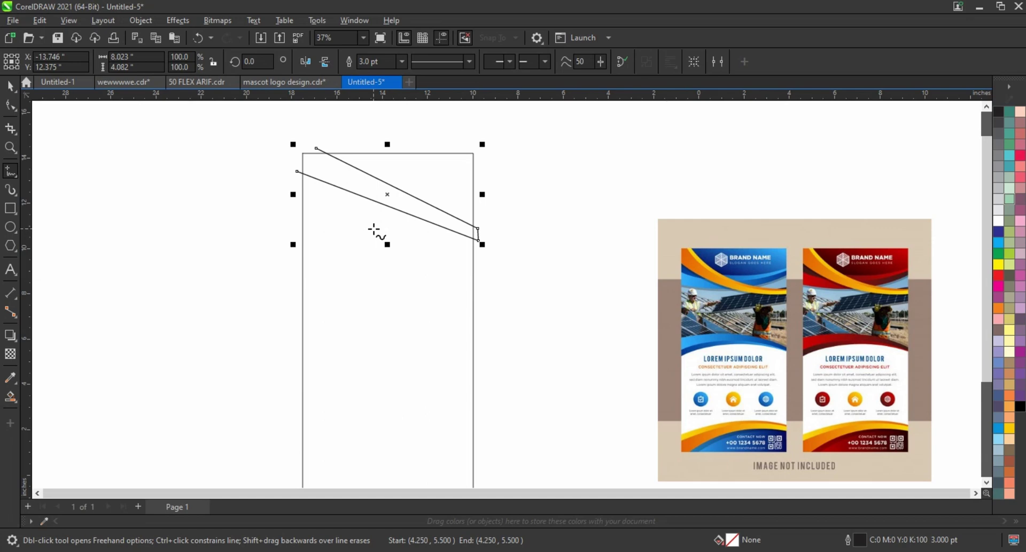
Step: Bend the wedge's upper and lower edges into smooth downward curves with the Shape tool
{"action": "left_click", "coordinate": [11, 107]}
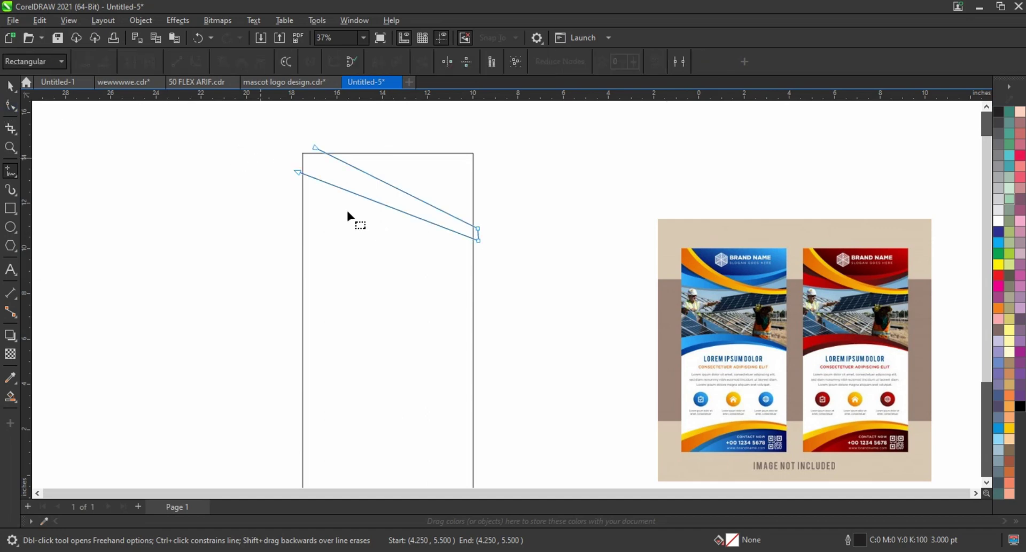
{"action": "left_click_drag", "start_coordinate": [230, 126], "coordinate": [508, 279]}
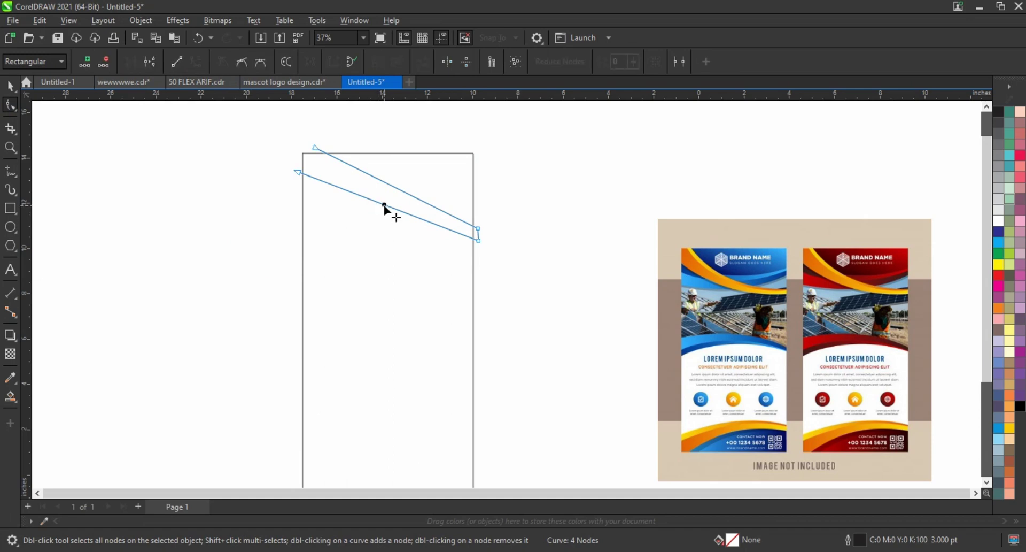
{"action": "left_click_drag", "start_coordinate": [384, 207], "coordinate": [384, 232]}
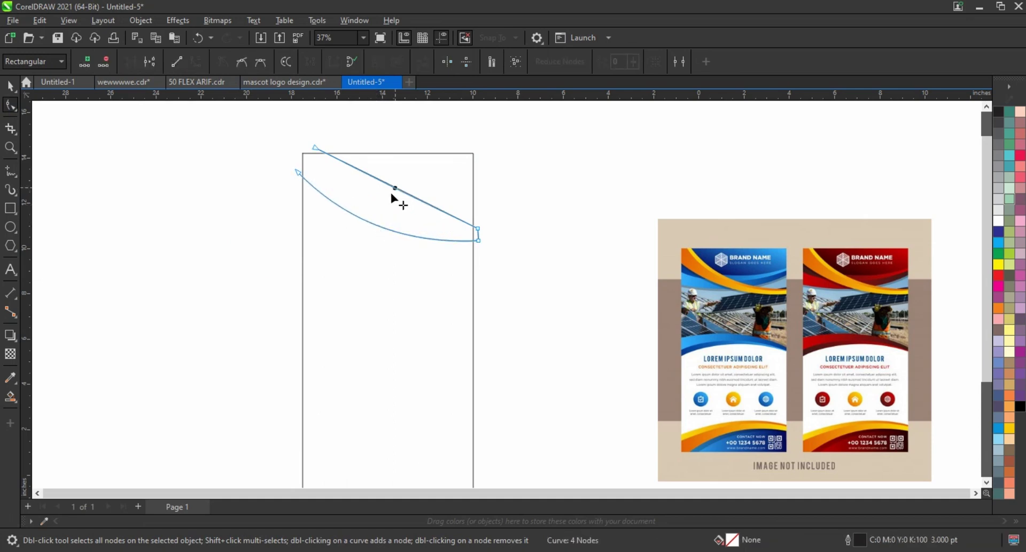
{"action": "left_click_drag", "start_coordinate": [394, 193], "coordinate": [385, 210]}
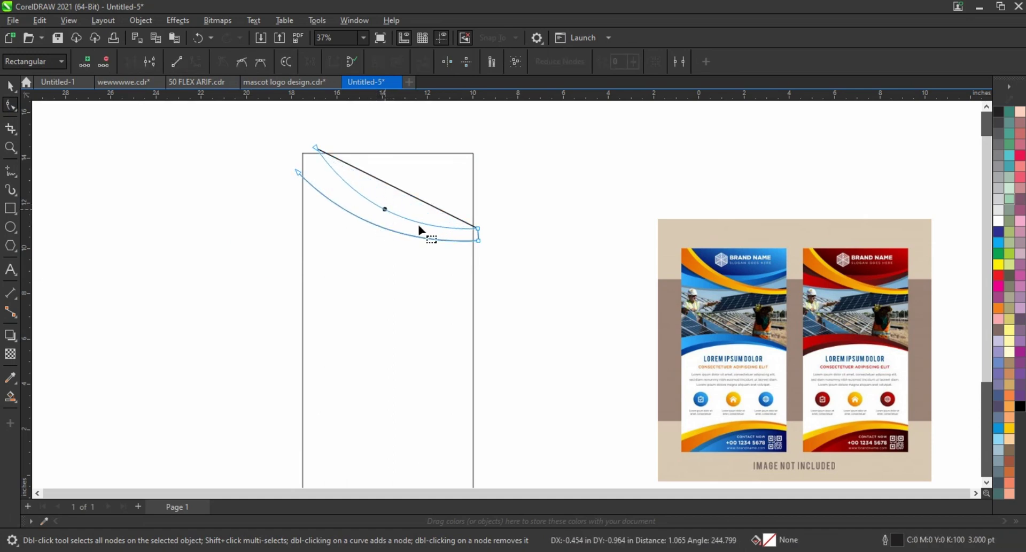
{"action": "left_click", "coordinate": [478, 234]}
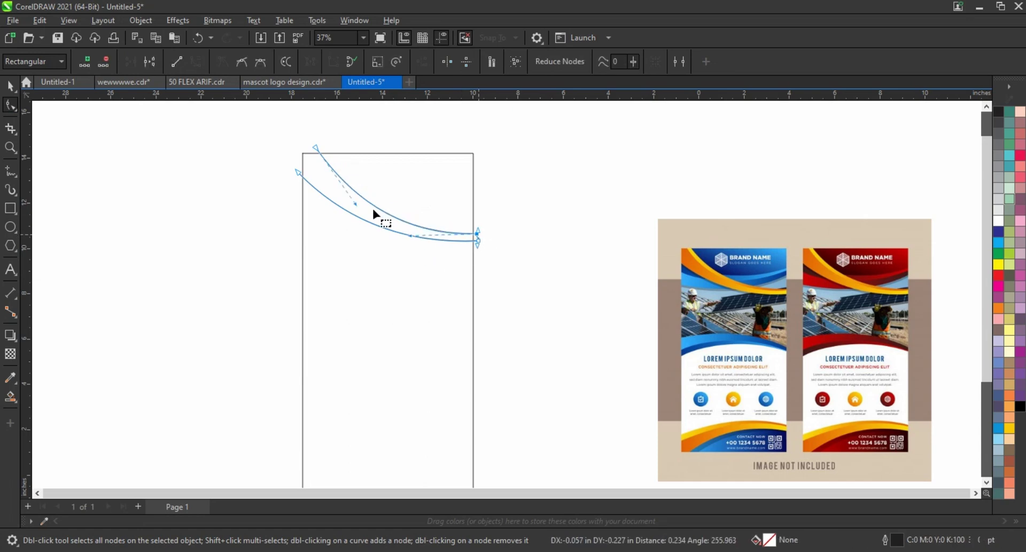
{"action": "left_click", "coordinate": [316, 147]}
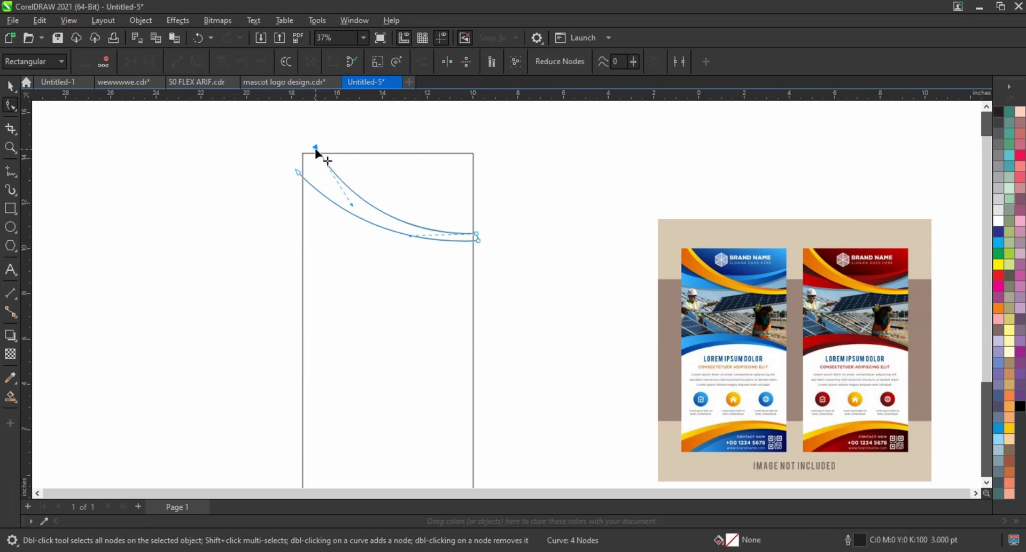
{"action": "left_click", "coordinate": [10, 91]}
Step: Add a 3 pt line from the swoosh's top-left node to its right tip, curved to follow the upper arc
{"action": "key", "text": "z"}
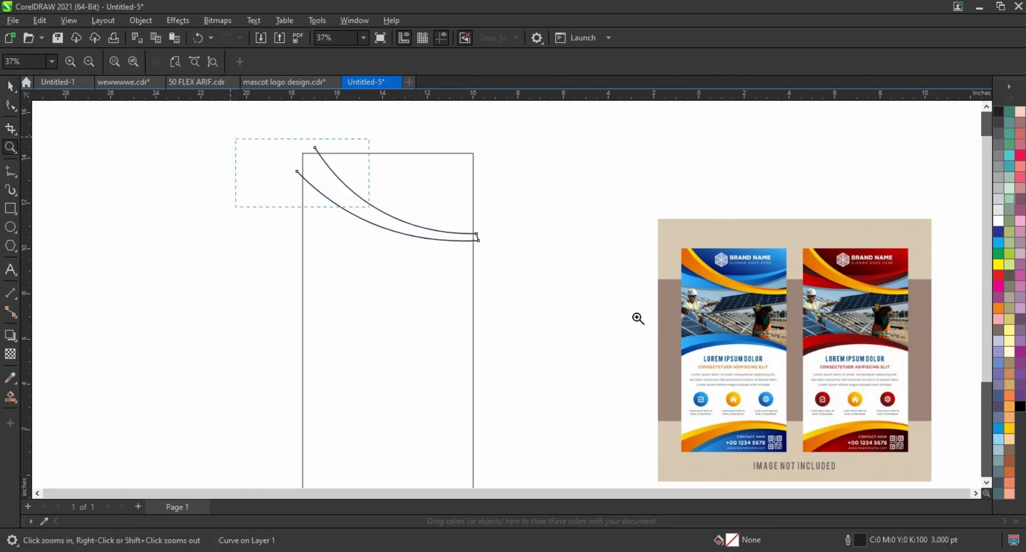
{"action": "left_click_drag", "start_coordinate": [638, 318], "coordinate": [898, 356]}
{"action": "left_click", "coordinate": [10, 171]}
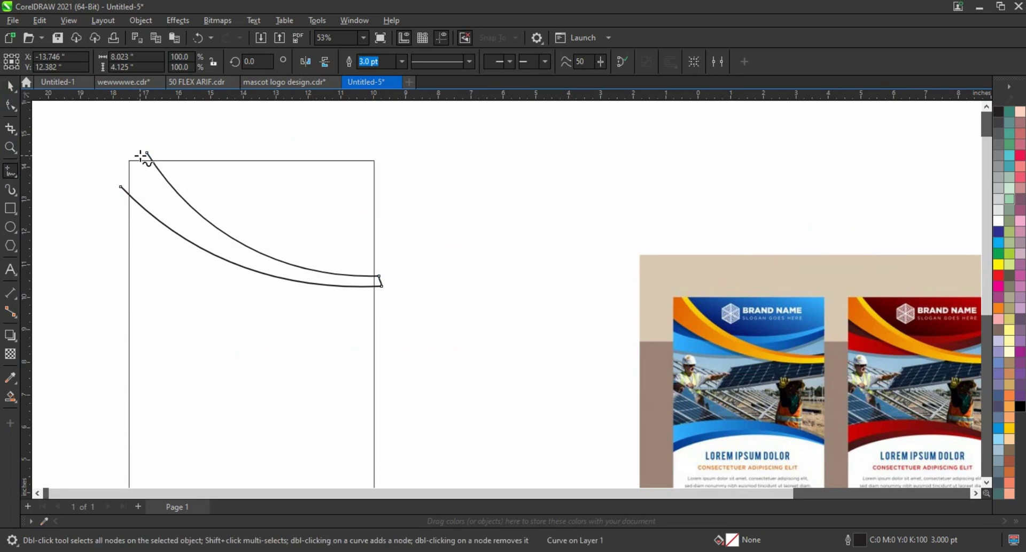
{"action": "left_click", "coordinate": [141, 155]}
{"action": "left_click", "coordinate": [381, 278]}
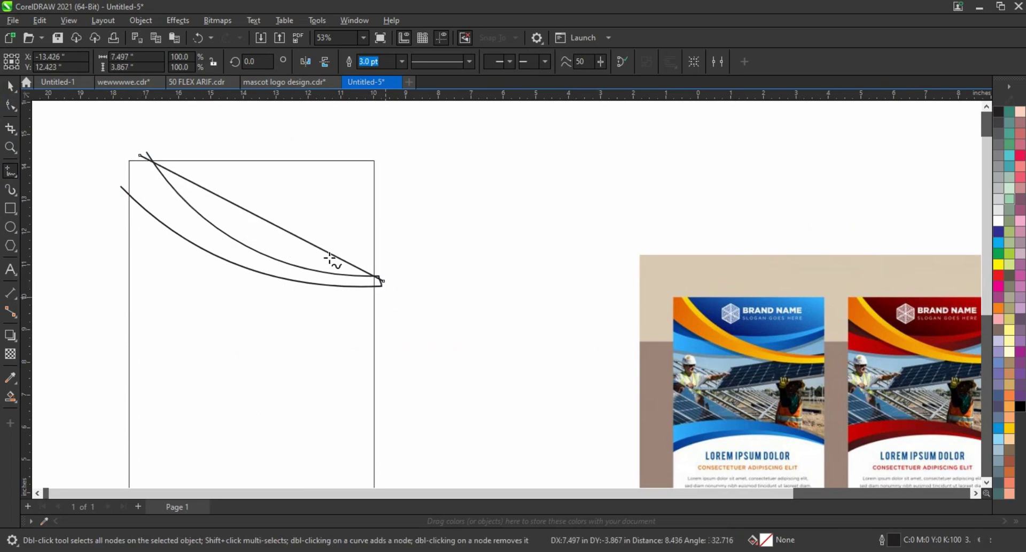
{"action": "key", "text": "space"}
{"action": "key", "text": "F10"}
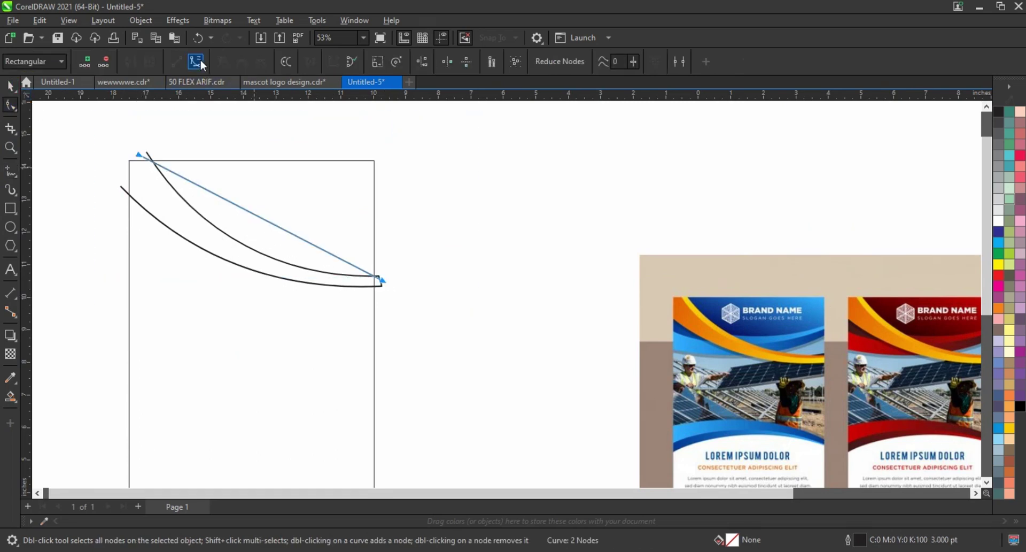
{"action": "left_click_drag", "start_coordinate": [261, 220], "coordinate": [244, 253]}
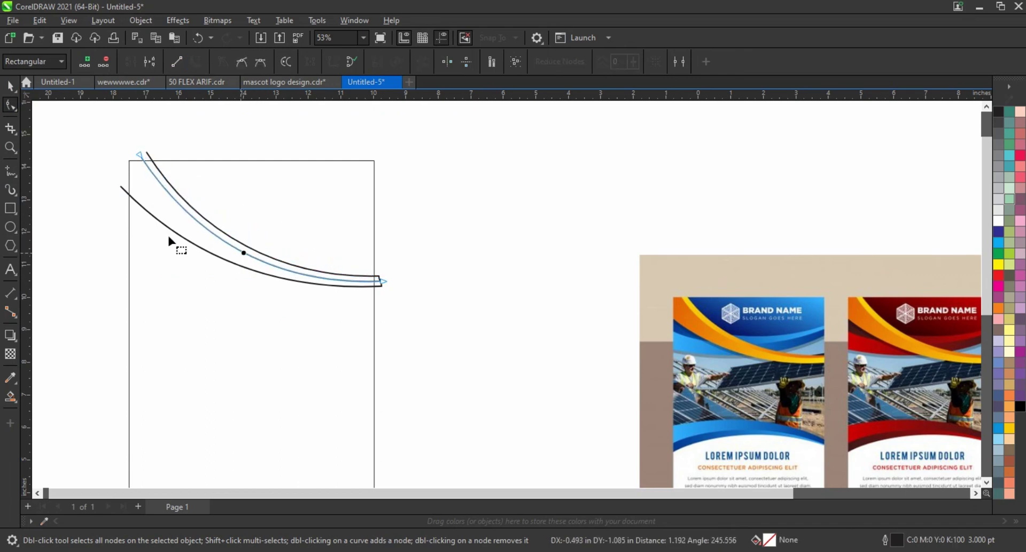
{"action": "left_click", "coordinate": [10, 86]}
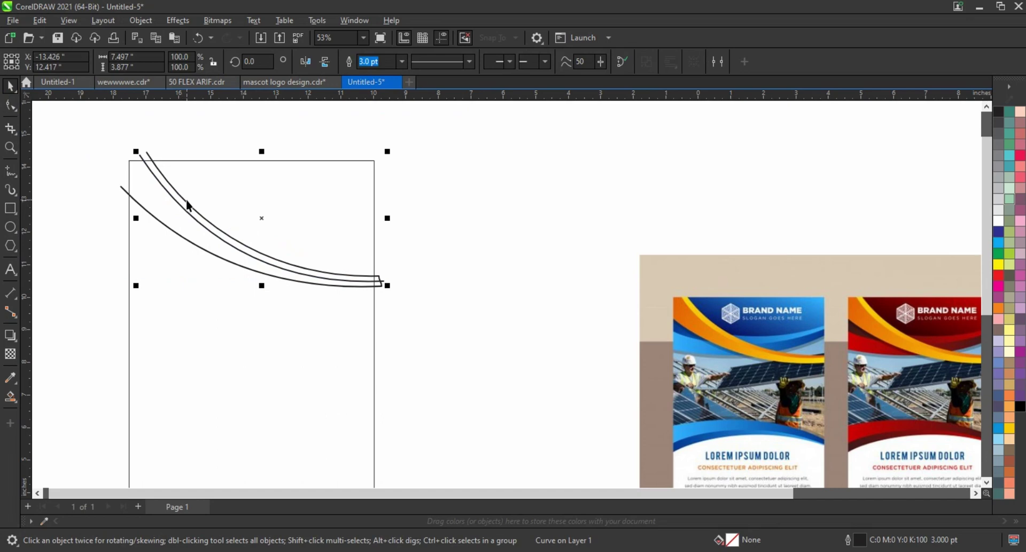
Step: Rotate a copy of the swoosh curves about 28° so it arcs upward across the rectangle
{"action": "left_click", "coordinate": [92, 153]}
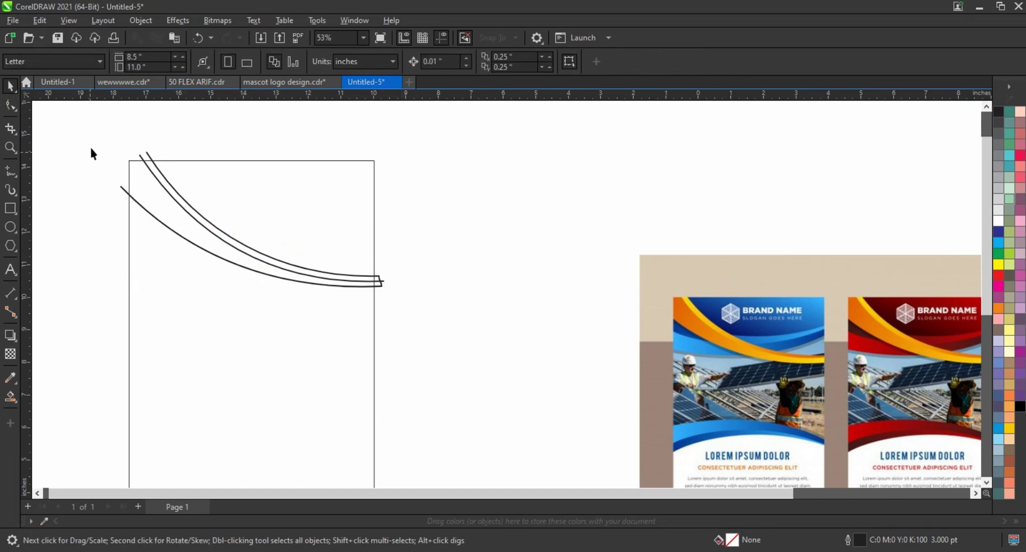
{"action": "mouse_move", "coordinate": [388, 314]}
{"action": "left_mouse_down"}
{"action": "mouse_move", "coordinate": [398, 313]}
{"action": "mouse_move", "coordinate": [389, 222]}
{"action": "mouse_move", "coordinate": [385, 238]}
{"action": "mouse_move", "coordinate": [376, 231]}
{"action": "left_mouse_up"}
{"action": "left_click", "coordinate": [374, 282]}
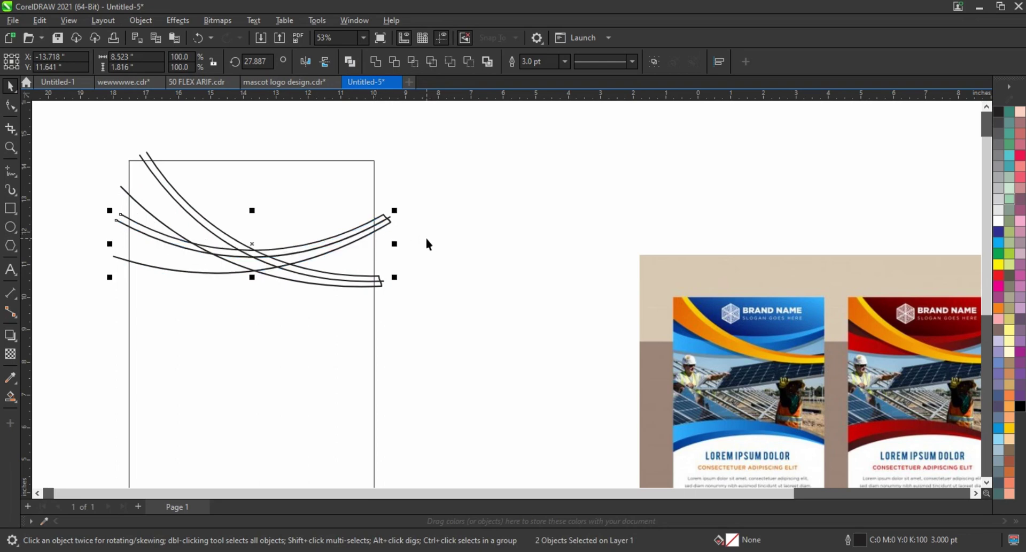
{"action": "left_click", "coordinate": [442, 269]}
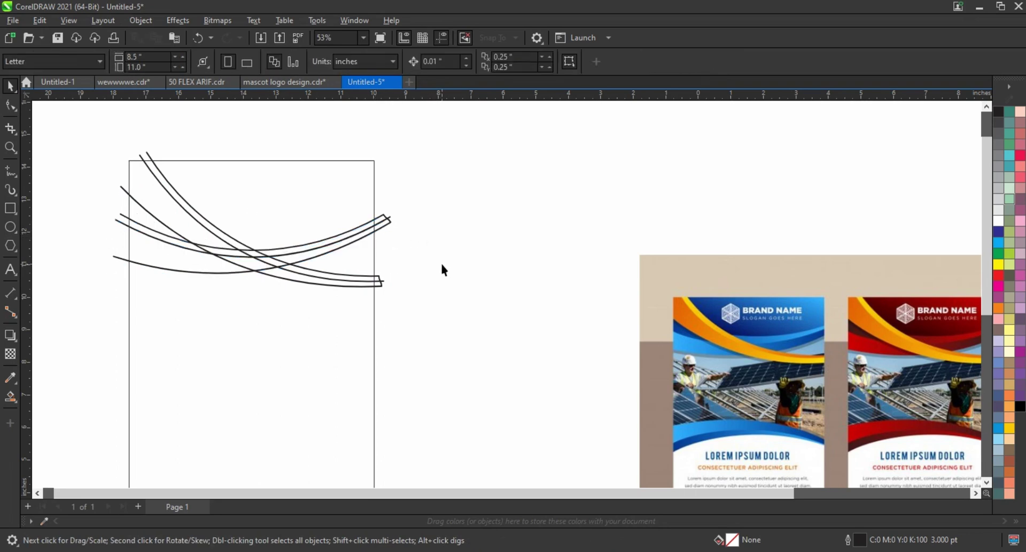
Step: Smart Fill the enclosed regions between the curves on the left with blue
{"action": "left_click", "coordinate": [11, 401]}
{"action": "left_click", "coordinate": [303, 254]}
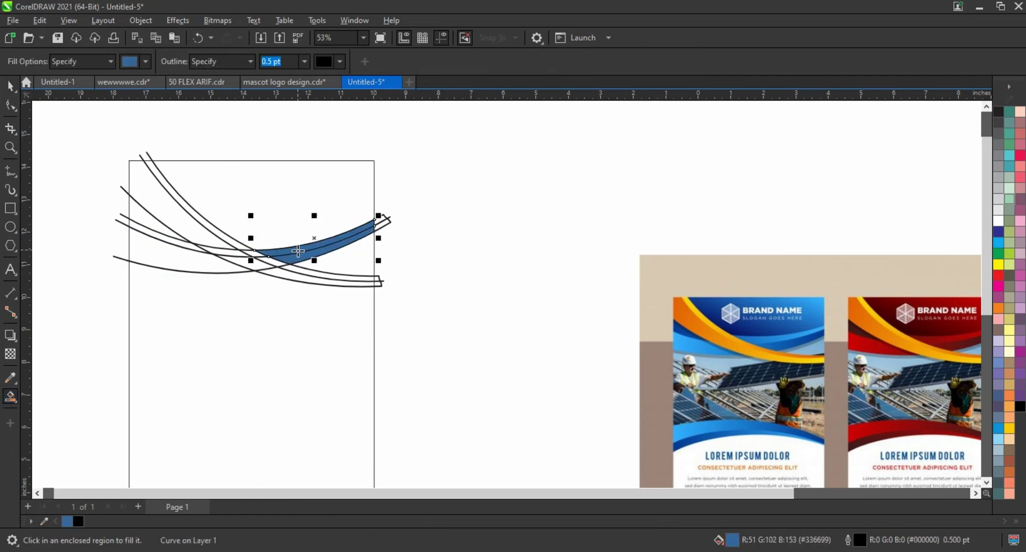
{"action": "left_click", "coordinate": [191, 247]}
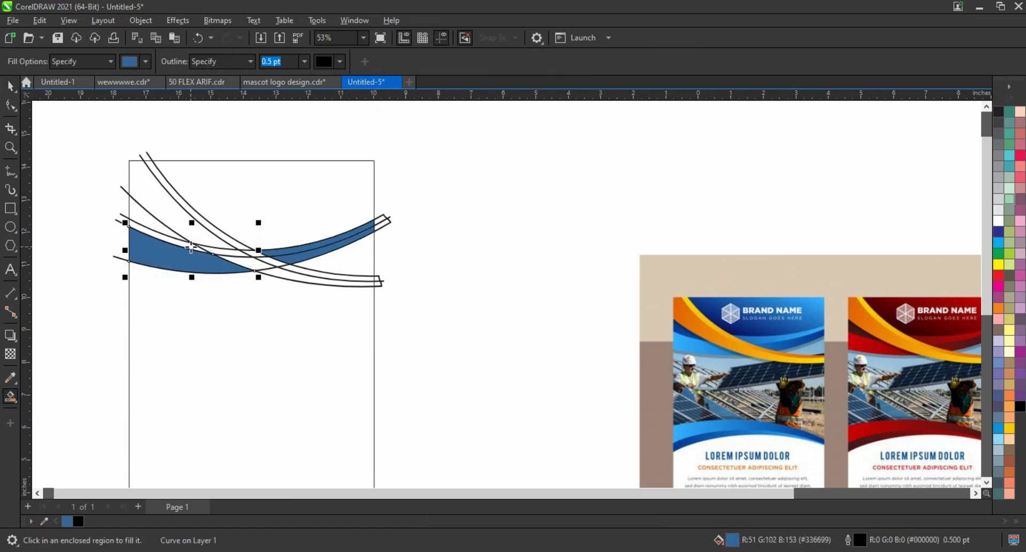
{"action": "left_click", "coordinate": [179, 244]}
{"action": "key", "text": "space"}
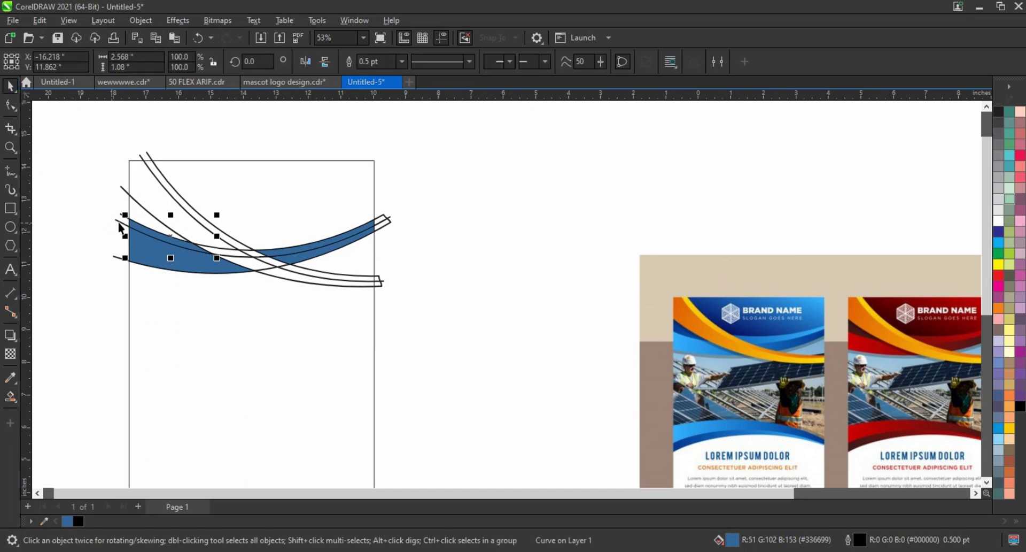
{"action": "left_click", "coordinate": [123, 218]}
{"action": "left_click", "coordinate": [118, 260]}
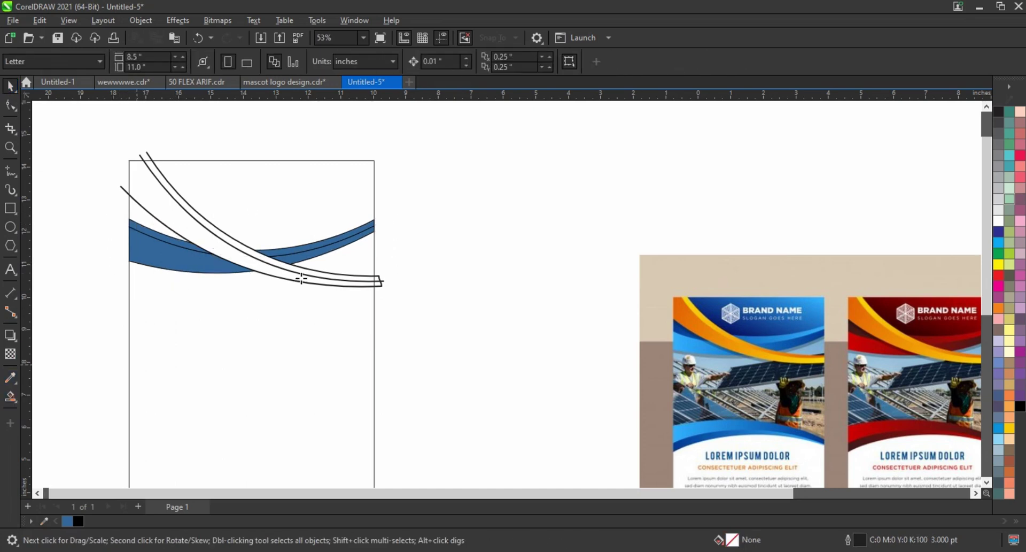
Step: Fill the remaining white band between the curves solid blue (#336699)
{"action": "key", "text": "space"}
{"action": "left_click", "coordinate": [294, 271]}
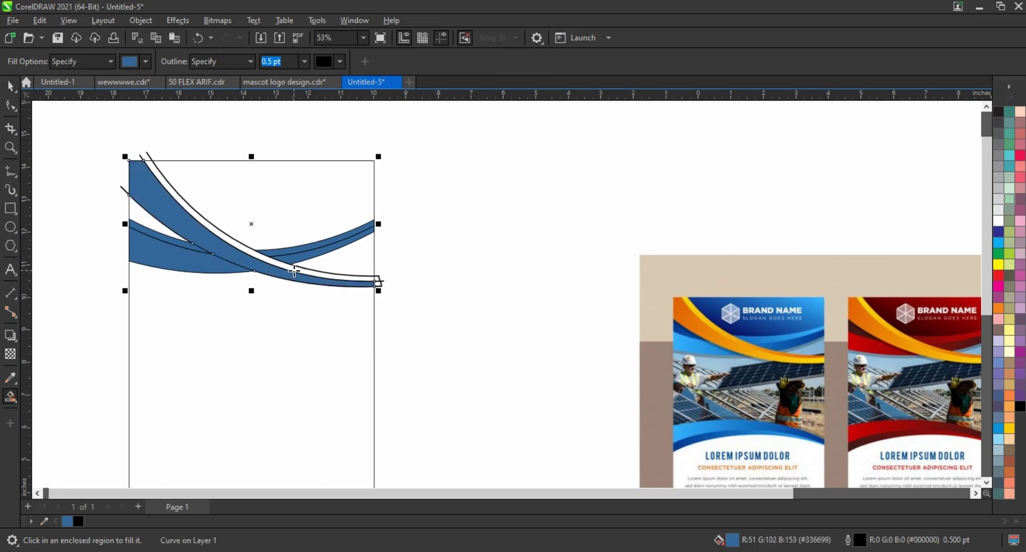
{"action": "left_click", "coordinate": [294, 271]}
{"action": "key", "text": "space"}
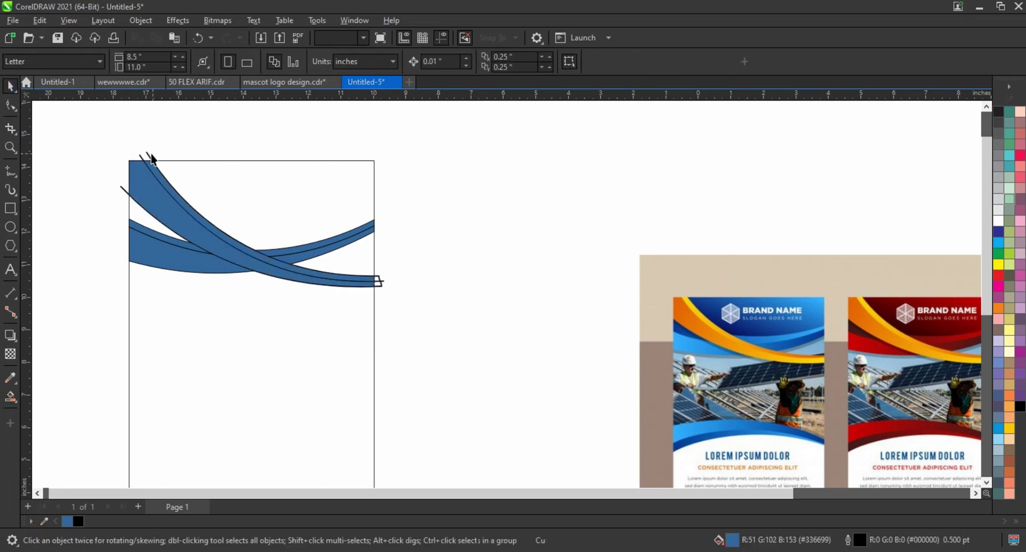
{"action": "left_click", "coordinate": [149, 159]}
Step: Fill the small gap between the ribbons and the whole area above them blue
{"action": "left_click", "coordinate": [195, 155]}
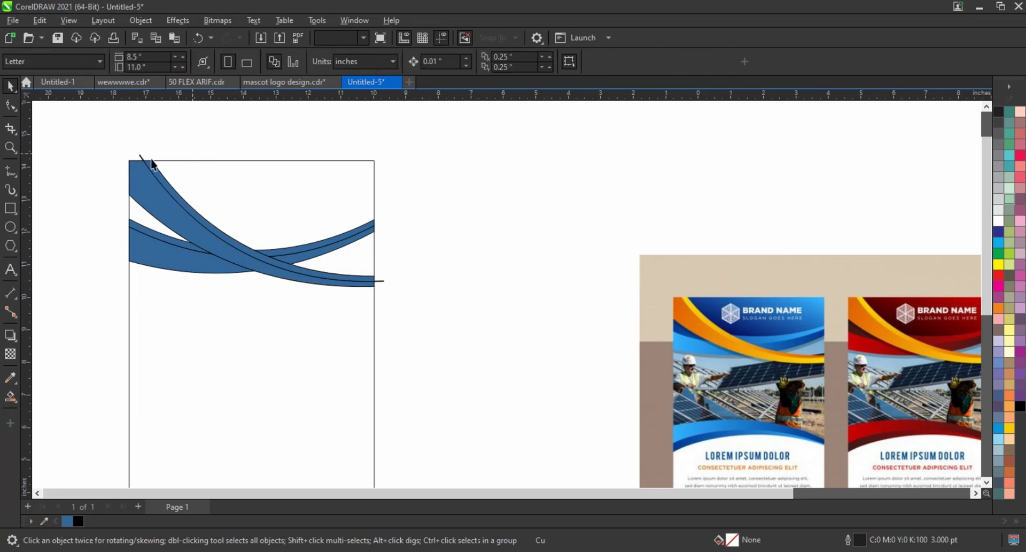
{"action": "left_click", "coordinate": [142, 159]}
{"action": "left_click", "coordinate": [364, 140]}
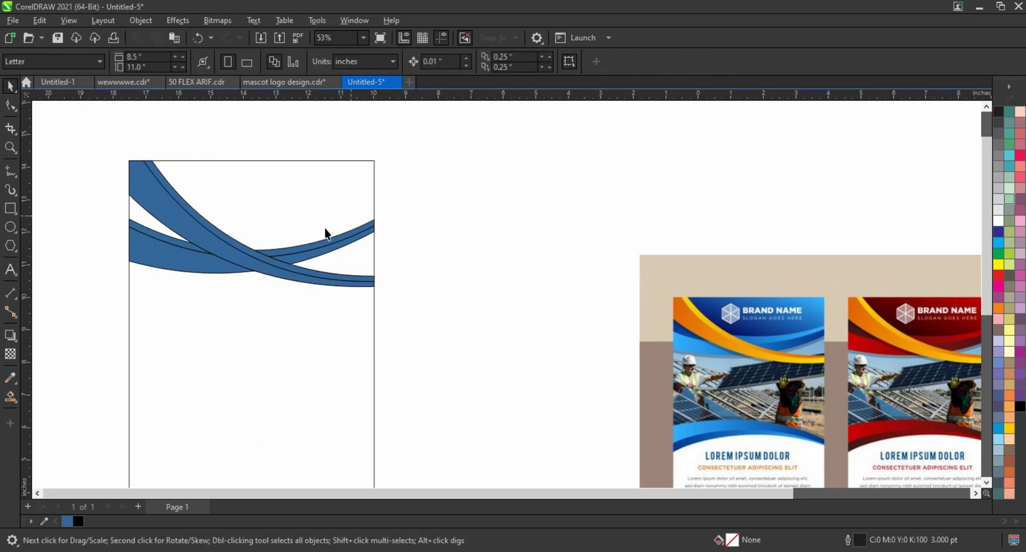
{"action": "left_click", "coordinate": [286, 270]}
{"action": "left_click", "coordinate": [458, 284]}
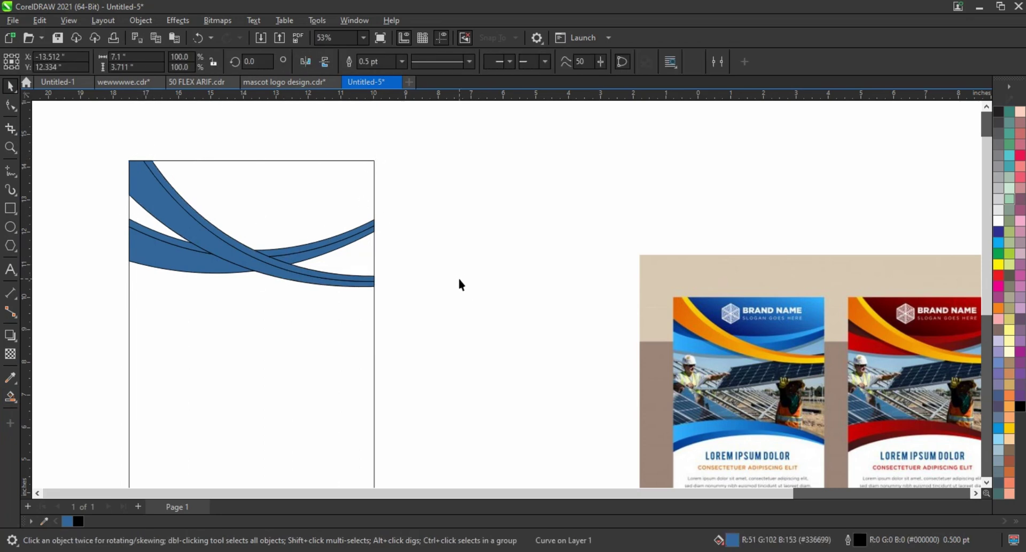
{"action": "left_click", "coordinate": [10, 396]}
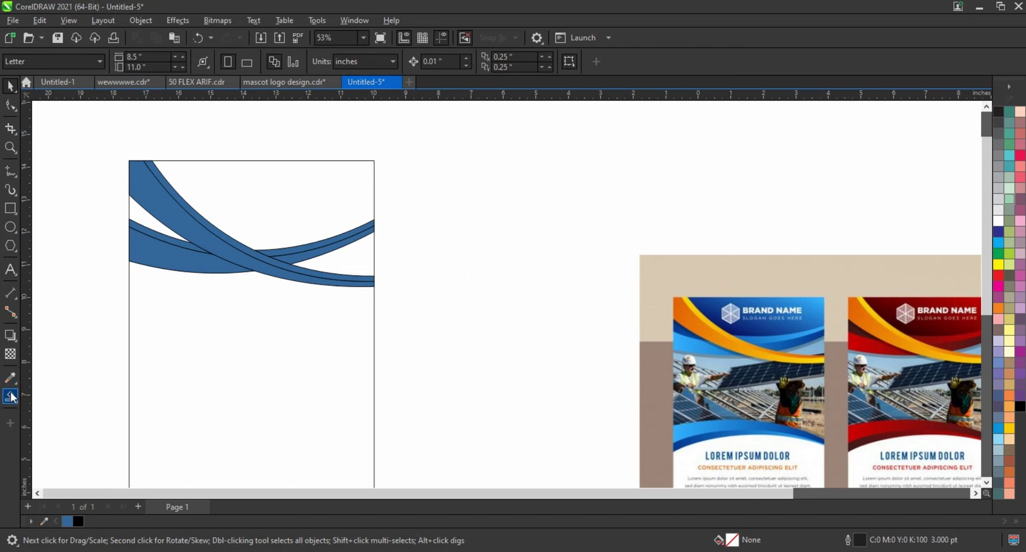
{"action": "left_click", "coordinate": [146, 221]}
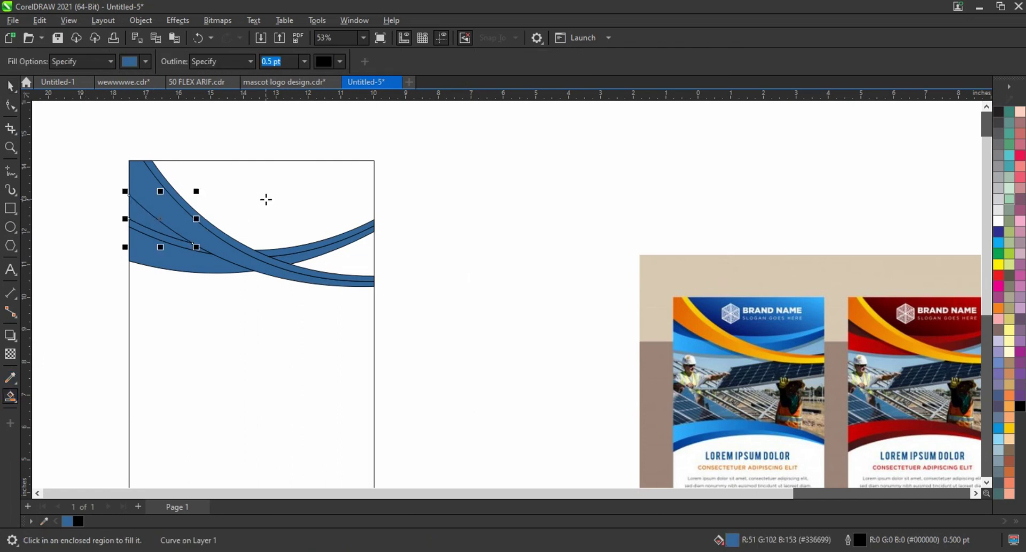
{"action": "left_click", "coordinate": [266, 200]}
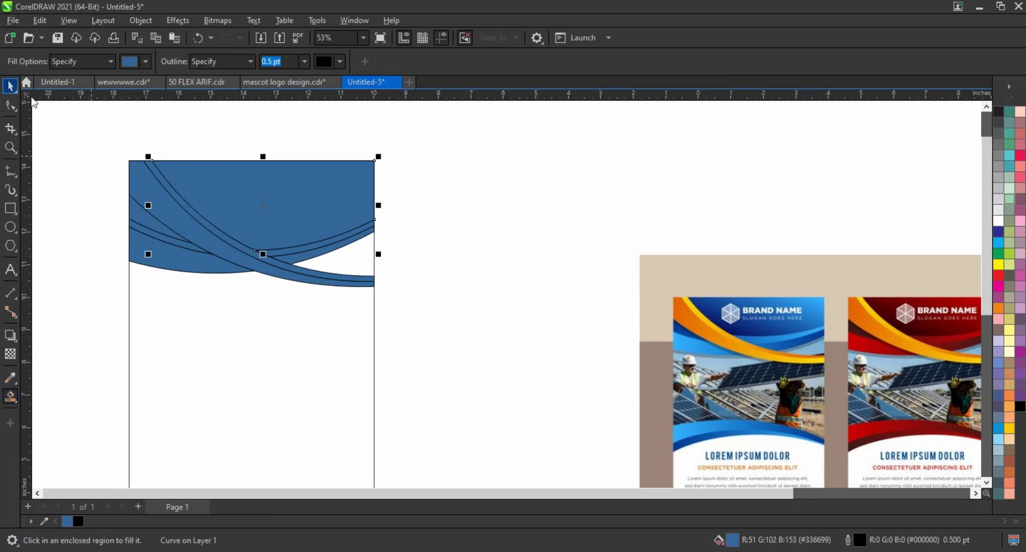
Step: Give the top area a diagonal fountain fill from dark blue-violet at left to cyan at upper right
{"action": "key", "text": "space"}
{"action": "left_click", "coordinate": [284, 159], "text": "shift"}
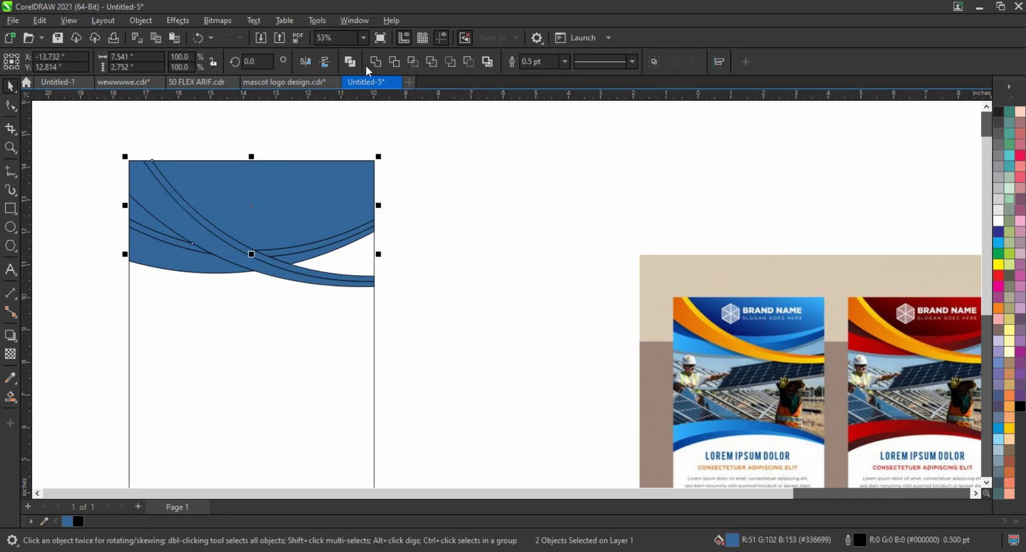
{"action": "left_click", "coordinate": [999, 231]}
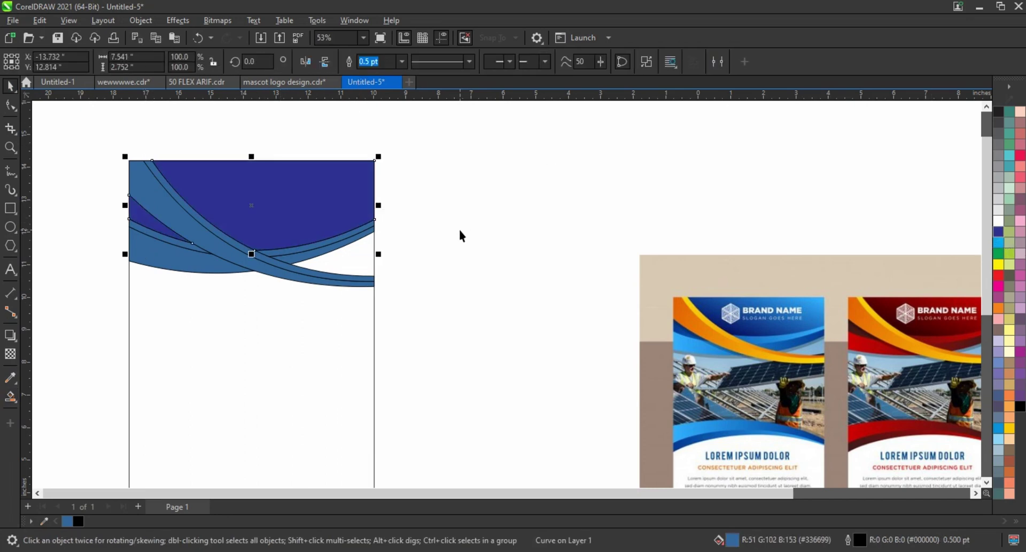
{"action": "key", "text": "g"}
{"action": "mouse_move", "coordinate": [194, 219]}
{"action": "left_mouse_down"}
{"action": "mouse_move", "coordinate": [278, 222]}
{"action": "mouse_move", "coordinate": [292, 212]}
{"action": "left_mouse_up"}
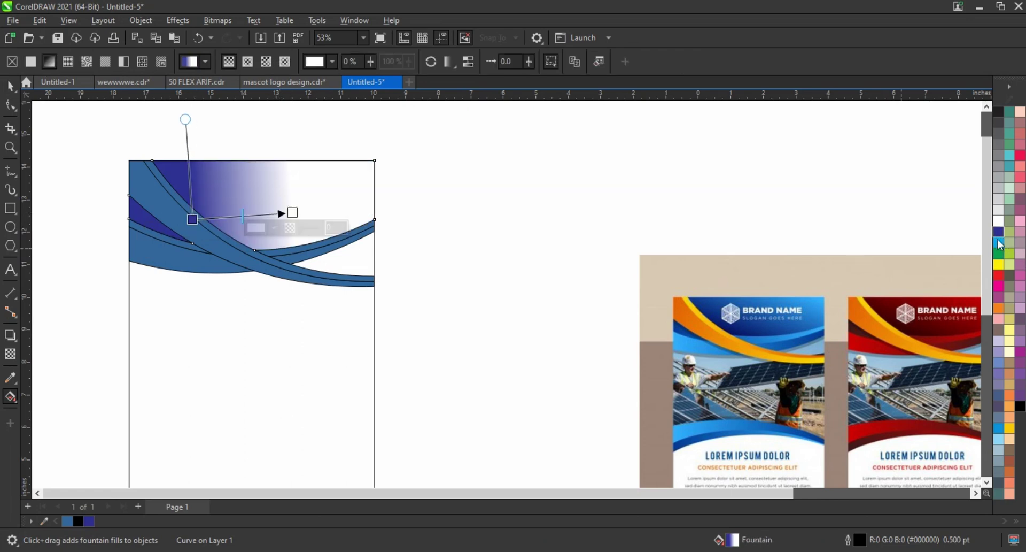
{"action": "mouse_move", "coordinate": [480, 192]}
{"action": "left_mouse_down"}
{"action": "mouse_move", "coordinate": [293, 212]}
{"action": "mouse_move", "coordinate": [368, 180]}
{"action": "left_mouse_up"}
{"action": "left_click_drag", "start_coordinate": [194, 219], "coordinate": [220, 237]}
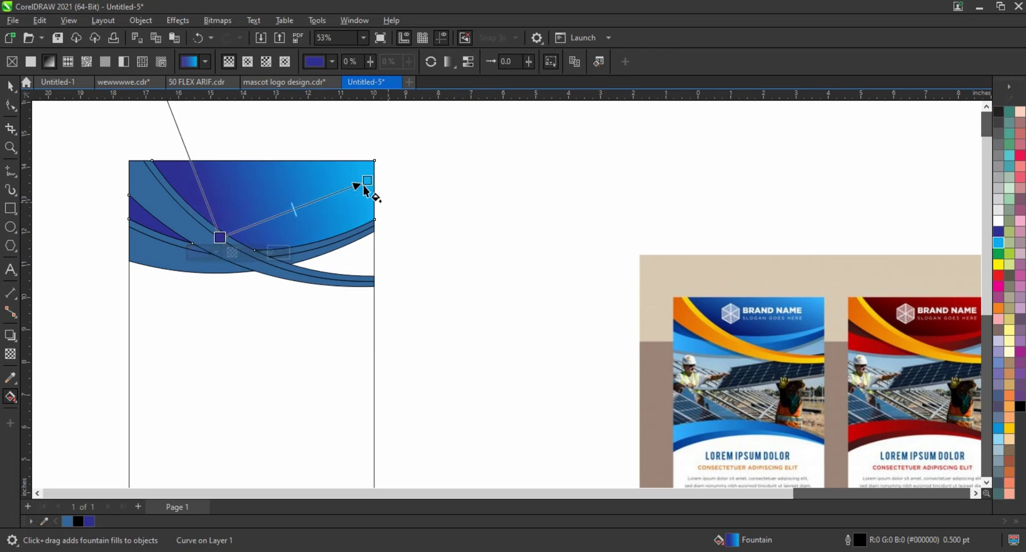
{"action": "left_click_drag", "start_coordinate": [367, 181], "coordinate": [314, 196]}
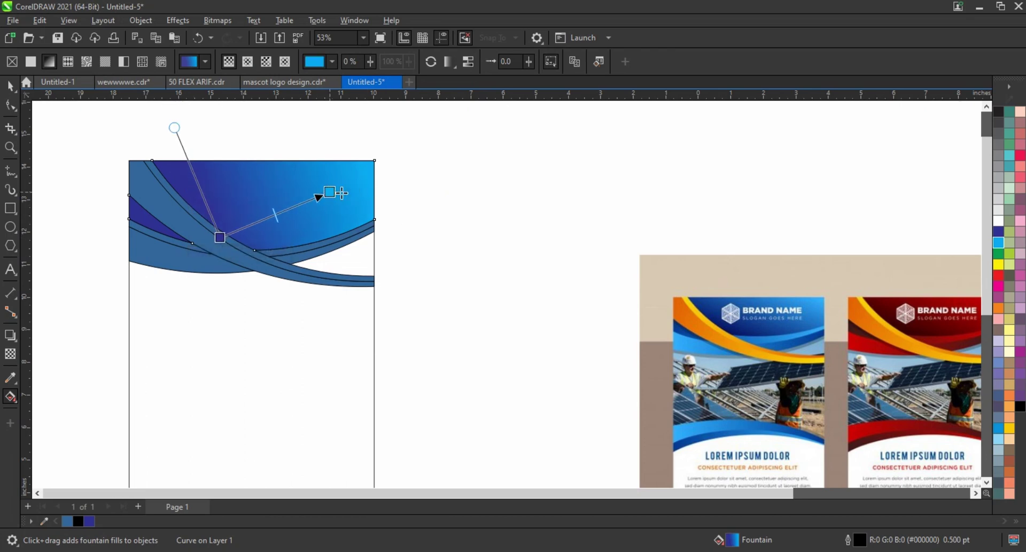
{"action": "left_click", "coordinate": [50, 171]}
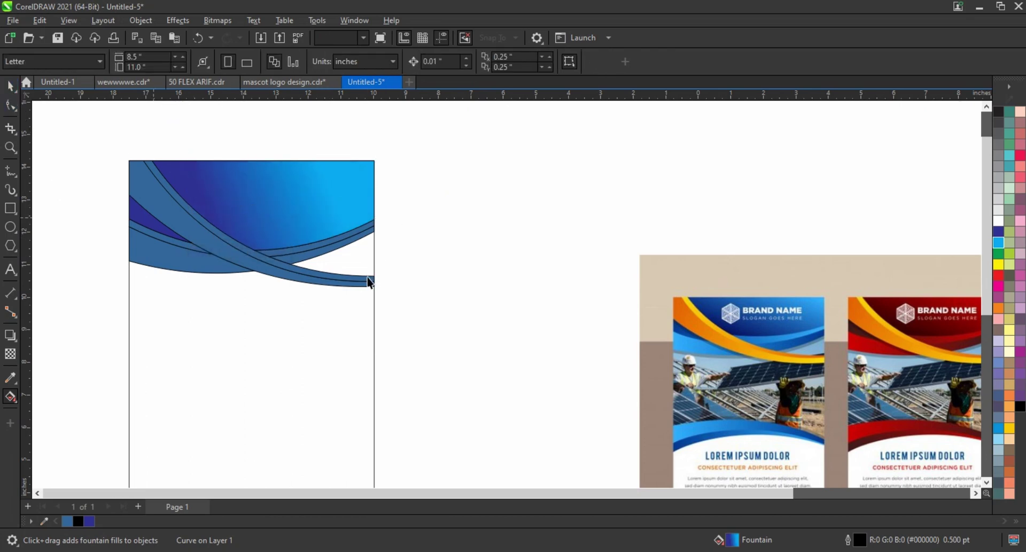
{"action": "left_click", "coordinate": [295, 248]}
Step: Weld the two middle wave bands and fill the merged shape with a dark blue-to-cyan gradient
{"action": "left_click", "coordinate": [251, 254]}
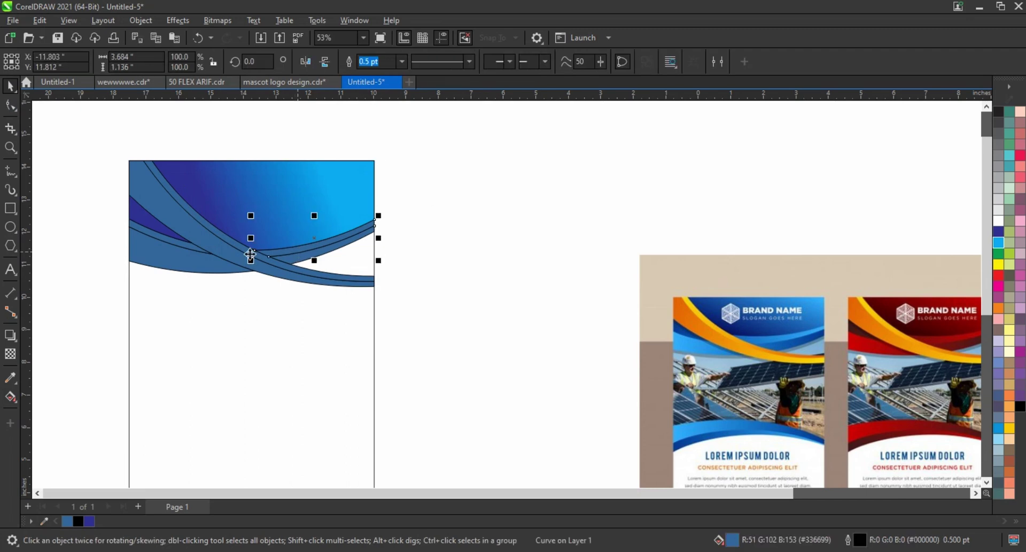
{"action": "left_click", "coordinate": [188, 251], "text": "shift"}
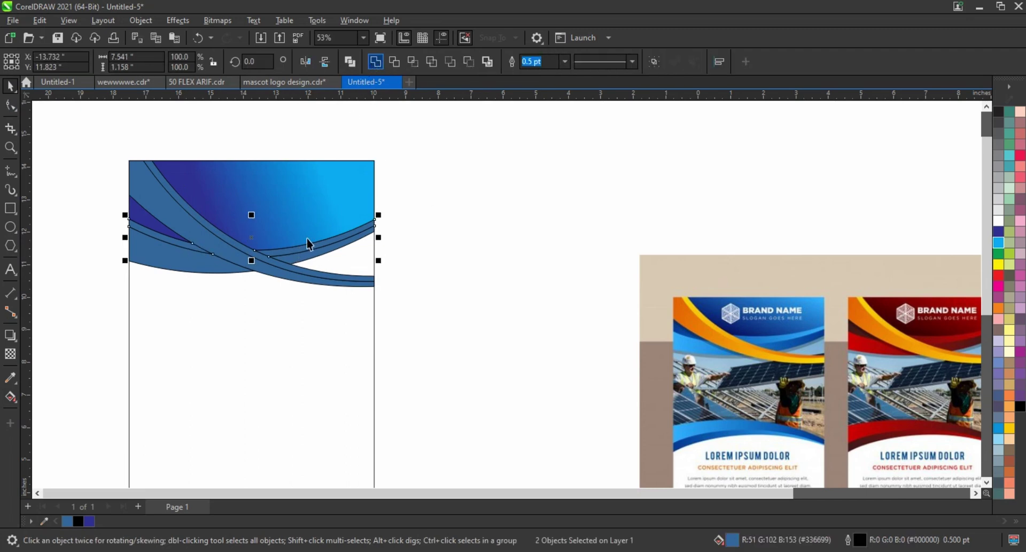
{"action": "left_click", "coordinate": [184, 269], "text": "shift"}
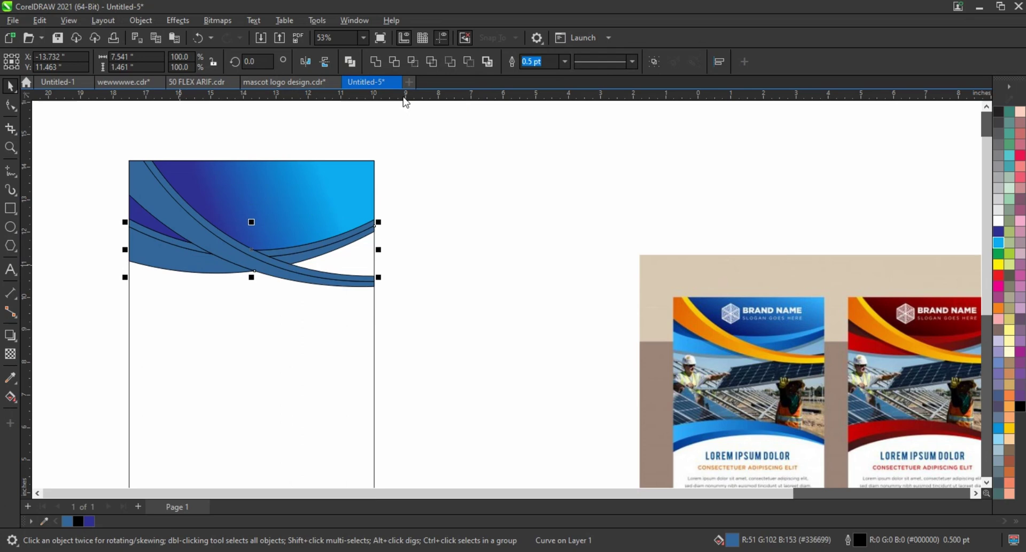
{"action": "left_click", "coordinate": [383, 65]}
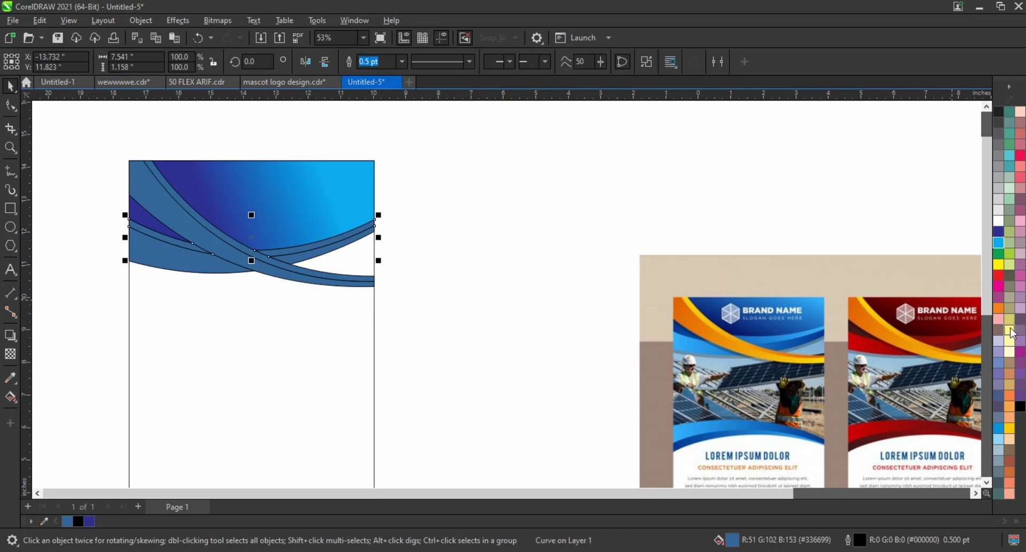
{"action": "left_click", "coordinate": [999, 231]}
{"action": "key", "text": "g"}
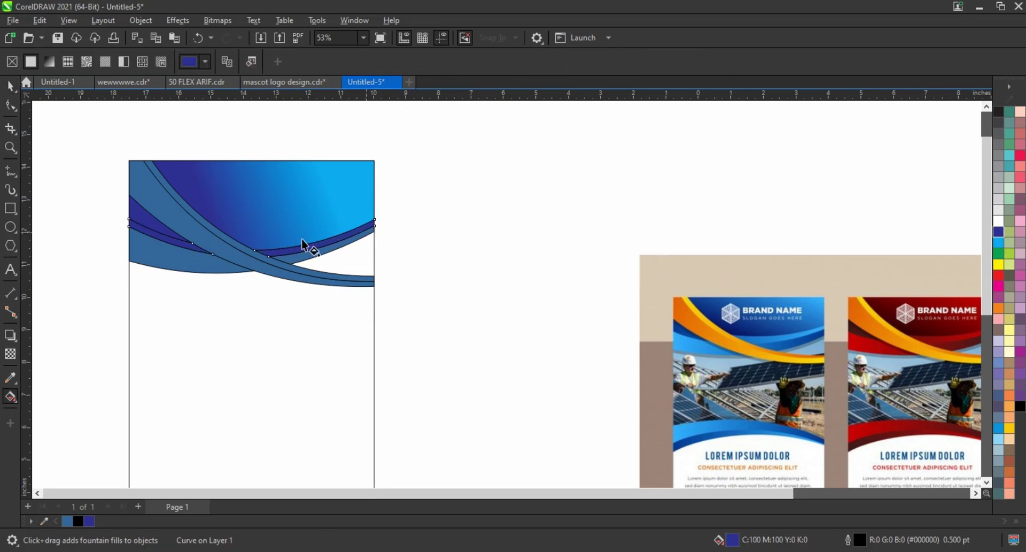
{"action": "mouse_move", "coordinate": [366, 232]}
{"action": "left_mouse_down"}
{"action": "mouse_move", "coordinate": [218, 242]}
{"action": "mouse_move", "coordinate": [291, 243]}
{"action": "left_mouse_up"}
{"action": "mouse_move", "coordinate": [999, 242]}
{"action": "left_mouse_down"}
{"action": "mouse_move", "coordinate": [292, 244]}
{"action": "mouse_move", "coordinate": [357, 234]}
{"action": "left_mouse_up"}
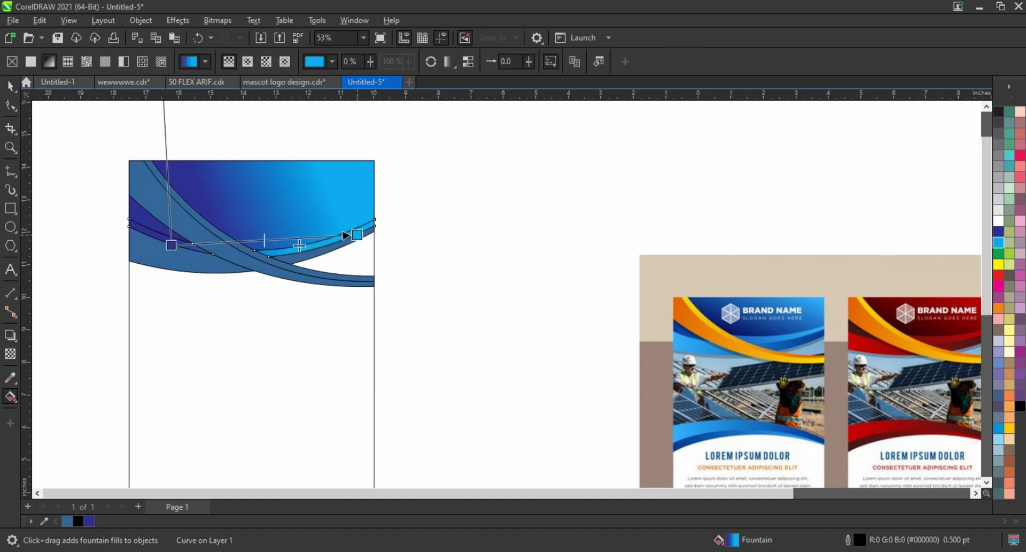
{"action": "left_click_drag", "start_coordinate": [172, 244], "coordinate": [164, 246]}
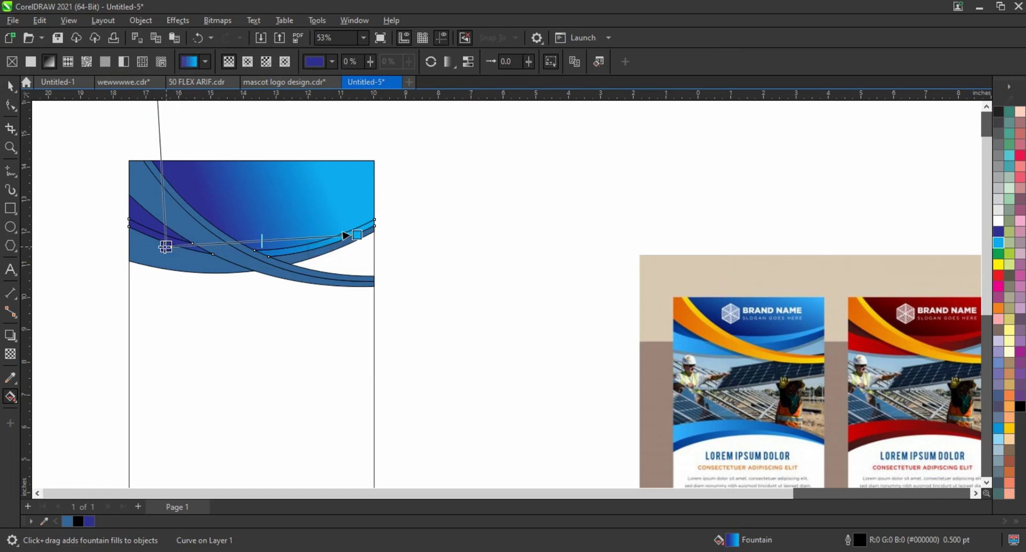
Step: Fill the lower band with a dark blue-to-cyan fountain gradient
{"action": "left_click", "coordinate": [301, 268]}
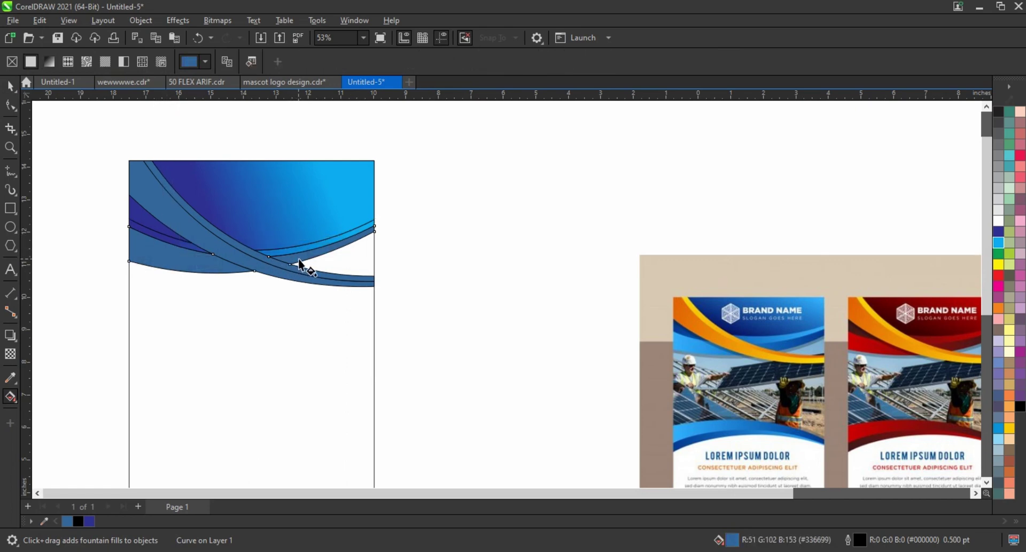
{"action": "left_click", "coordinate": [1001, 235]}
{"action": "left_click_drag", "start_coordinate": [343, 262], "coordinate": [186, 271]}
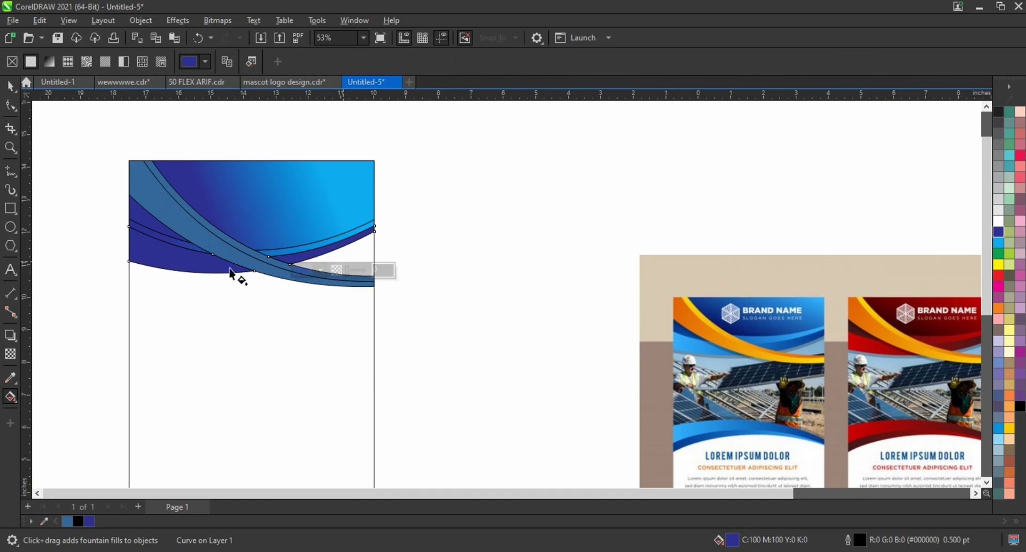
{"action": "left_click_drag", "start_coordinate": [998, 243], "coordinate": [160, 273]}
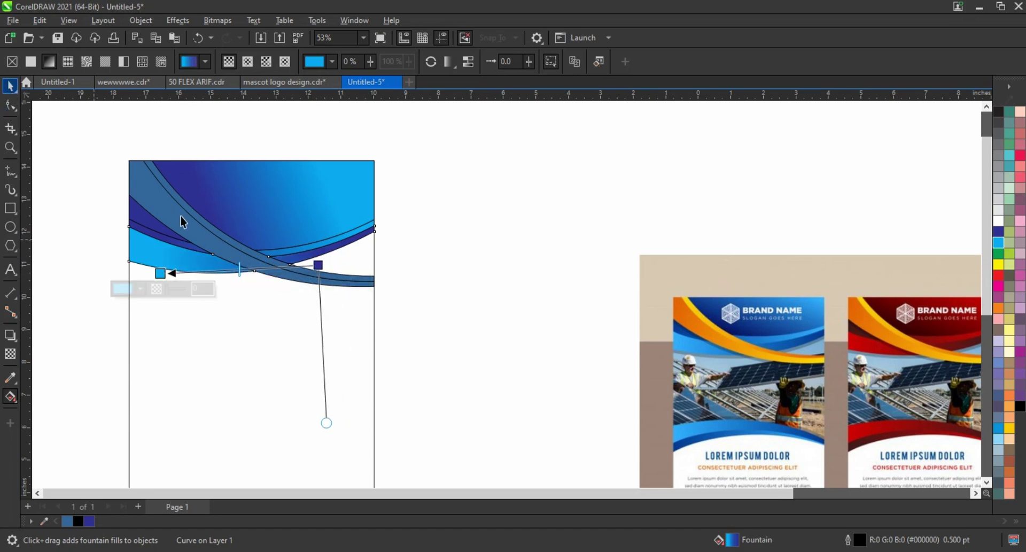
Step: Give the wide swoosh strip an orange-to-yellow fountain fill
{"action": "key", "text": "space"}
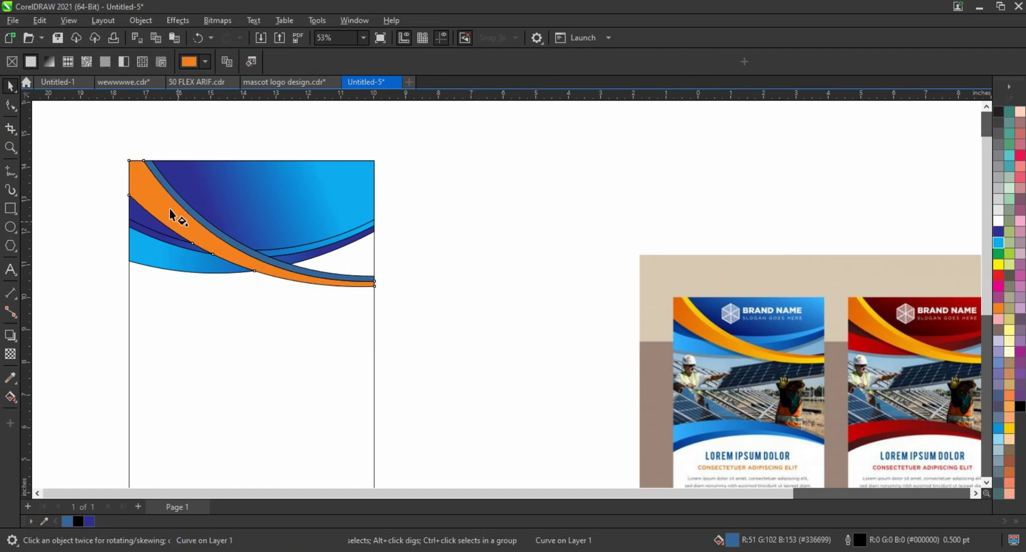
{"action": "left_click_drag", "start_coordinate": [169, 207], "coordinate": [282, 274]}
{"action": "left_click_drag", "start_coordinate": [1007, 317], "coordinate": [282, 274]}
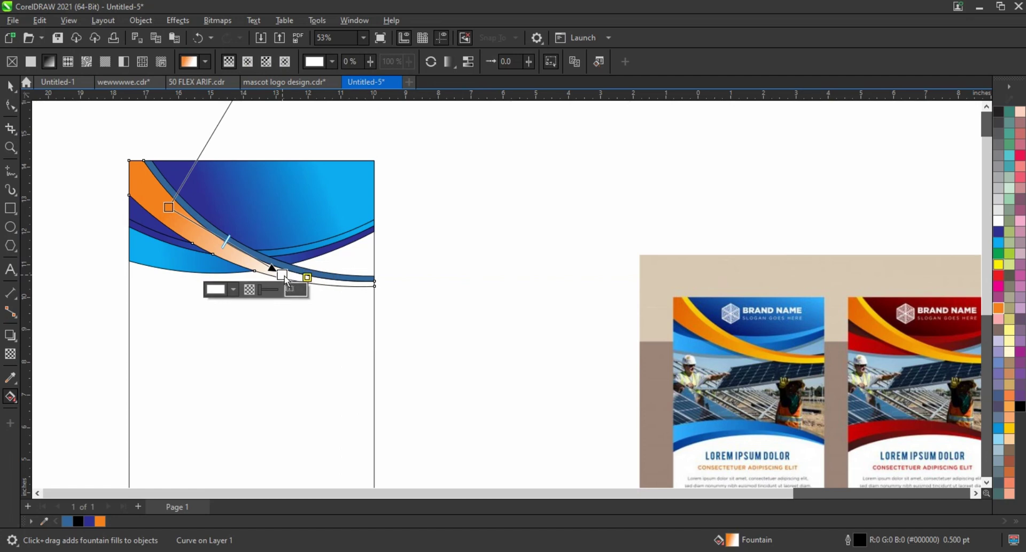
{"action": "left_click_drag", "start_coordinate": [284, 274], "coordinate": [340, 292]}
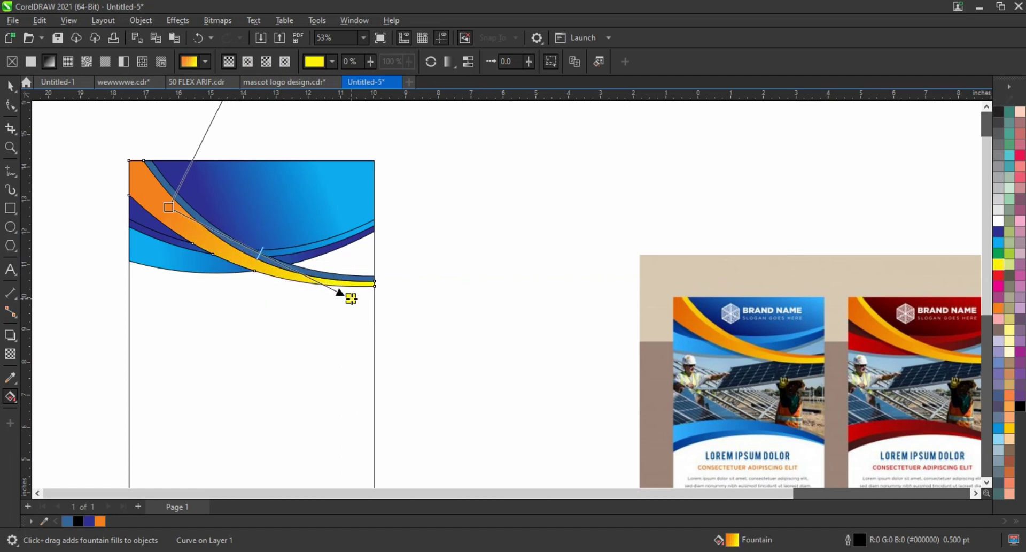
{"action": "left_click", "coordinate": [10, 86]}
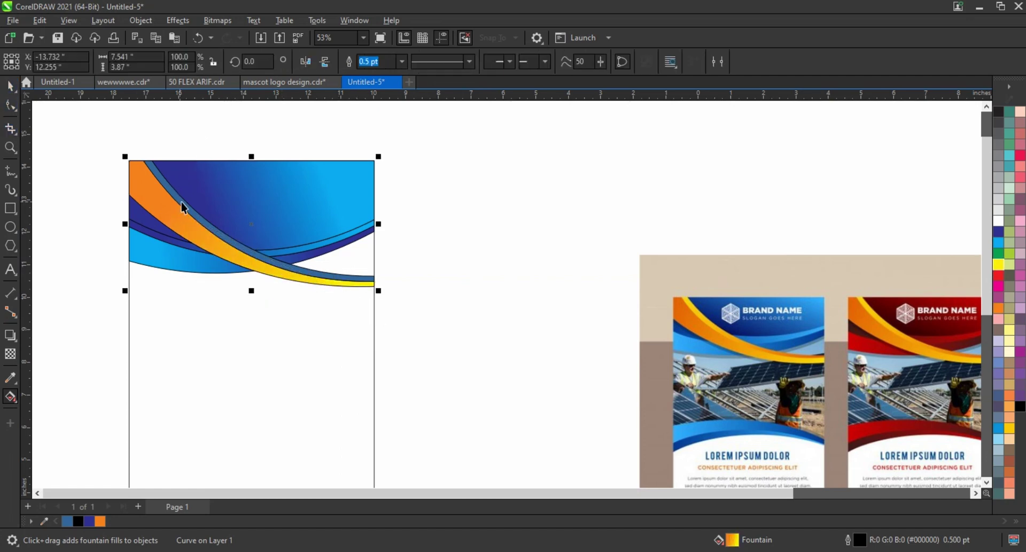
Step: Fill the thin swoosh strip with a yellow-to-orange gradient
{"action": "left_click", "coordinate": [998, 309]}
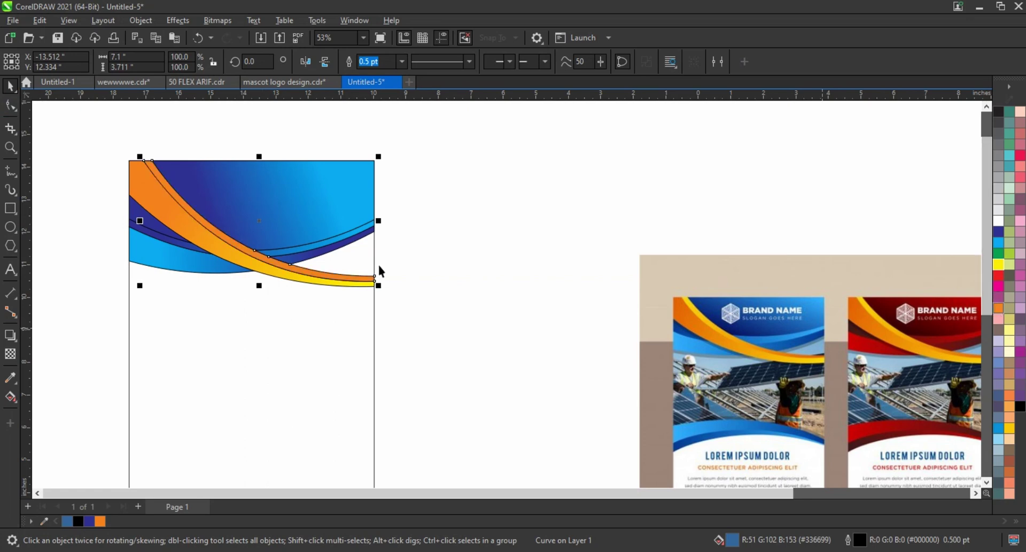
{"action": "key", "text": "g"}
{"action": "left_click", "coordinate": [179, 201]}
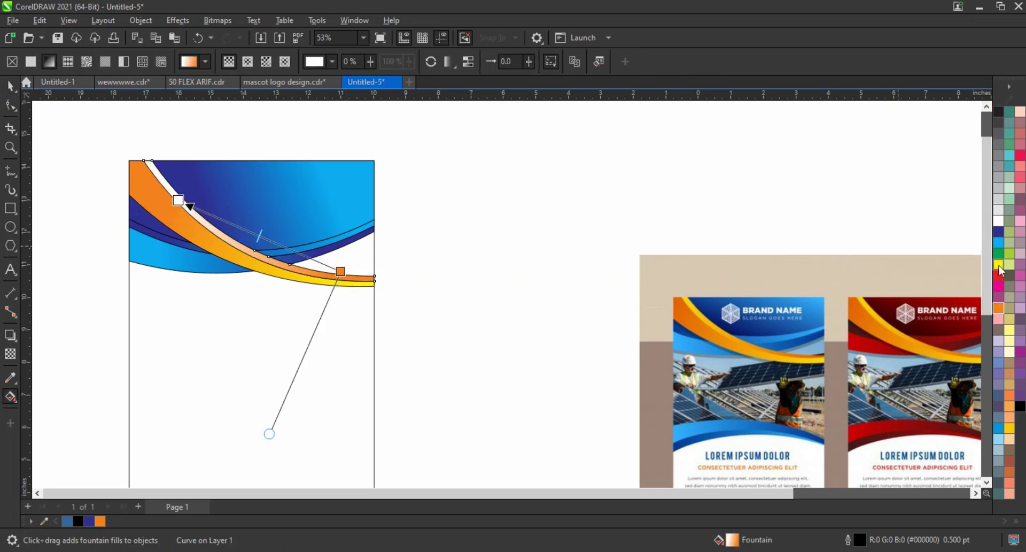
{"action": "mouse_move", "coordinate": [397, 236]}
{"action": "left_mouse_down"}
{"action": "mouse_move", "coordinate": [180, 202]}
{"action": "mouse_move", "coordinate": [137, 170]}
{"action": "left_mouse_up"}
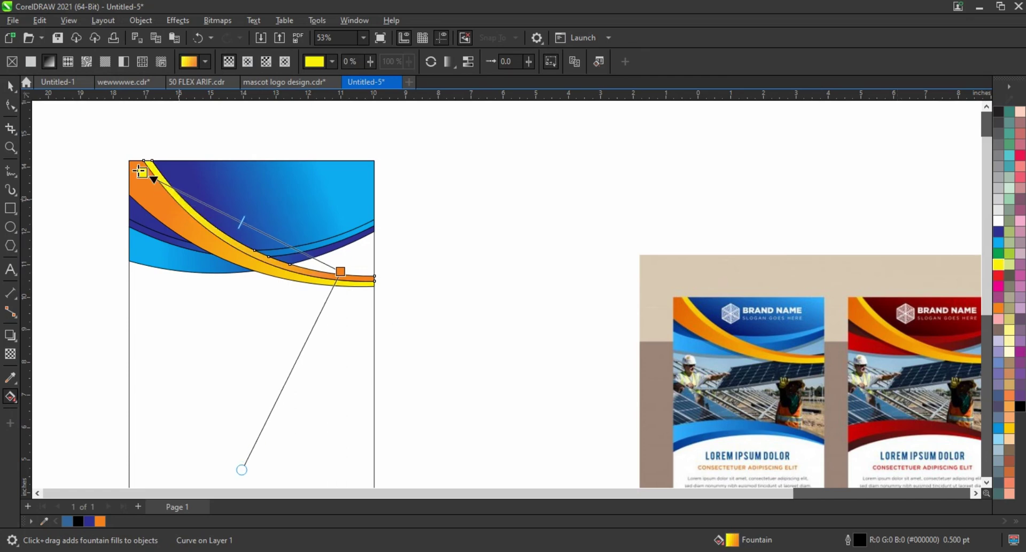
{"action": "left_click_drag", "start_coordinate": [340, 271], "coordinate": [284, 252]}
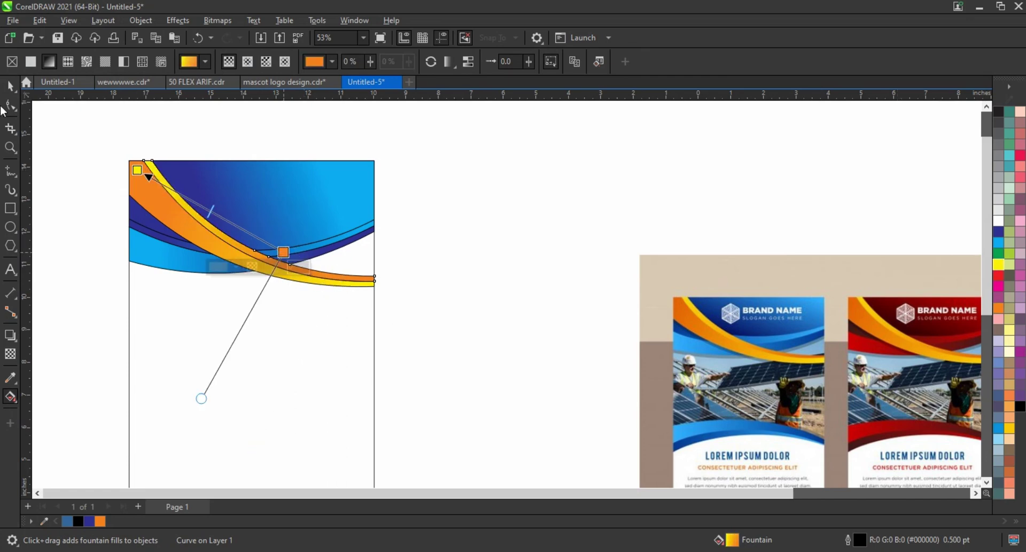
{"action": "left_click", "coordinate": [10, 86]}
{"action": "left_click", "coordinate": [225, 287]}
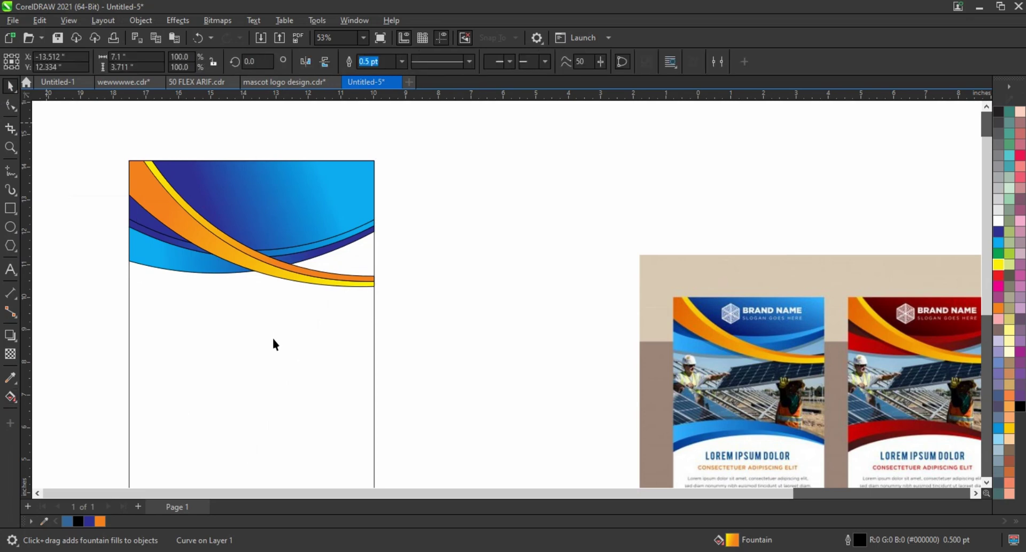
{"action": "left_click", "coordinate": [375, 318]}
{"action": "left_click", "coordinate": [389, 322]}
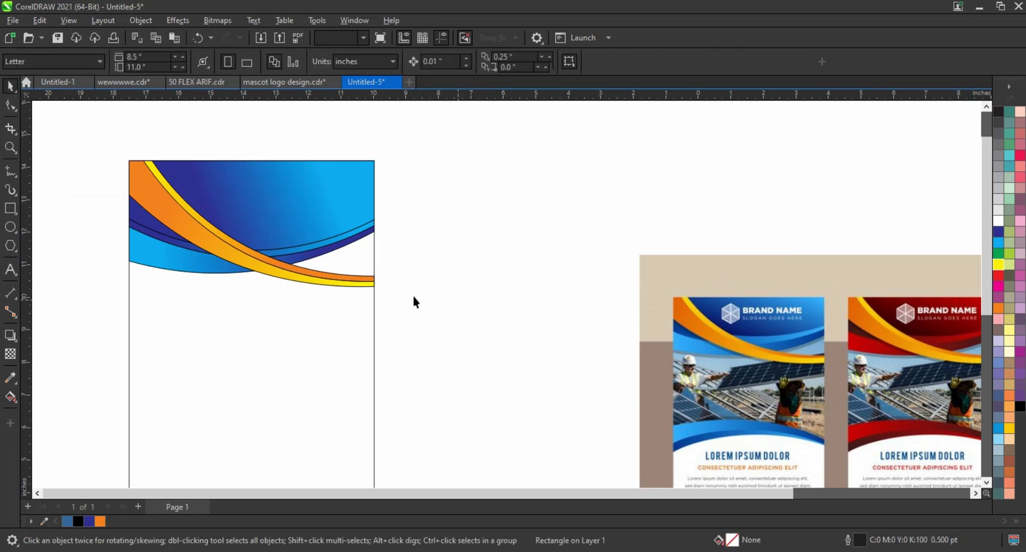
Step: Duplicate the orange swoosh, flip it vertically and move it near the banner bottom
{"action": "left_click", "coordinate": [284, 278]}
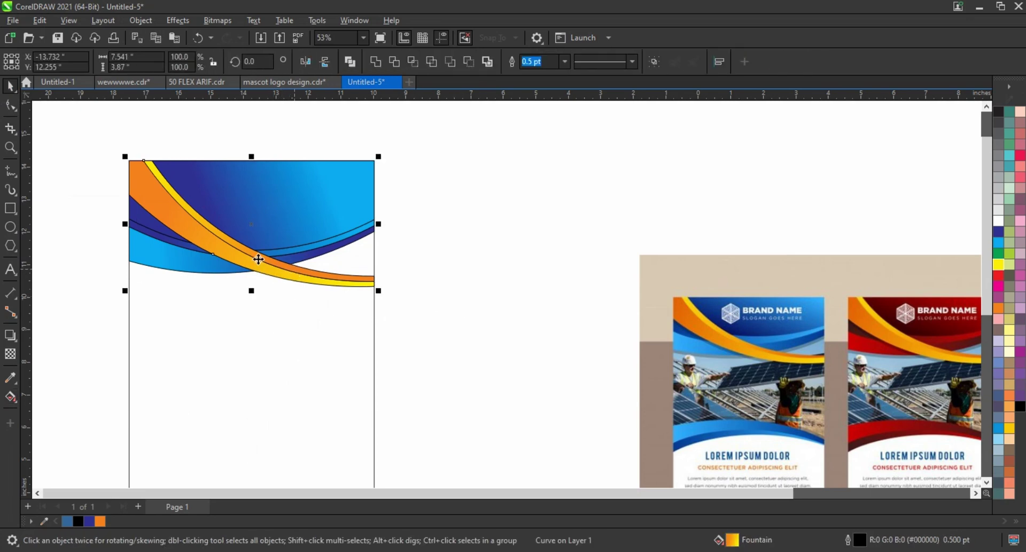
{"action": "left_click_drag", "start_coordinate": [259, 260], "coordinate": [267, 373]}
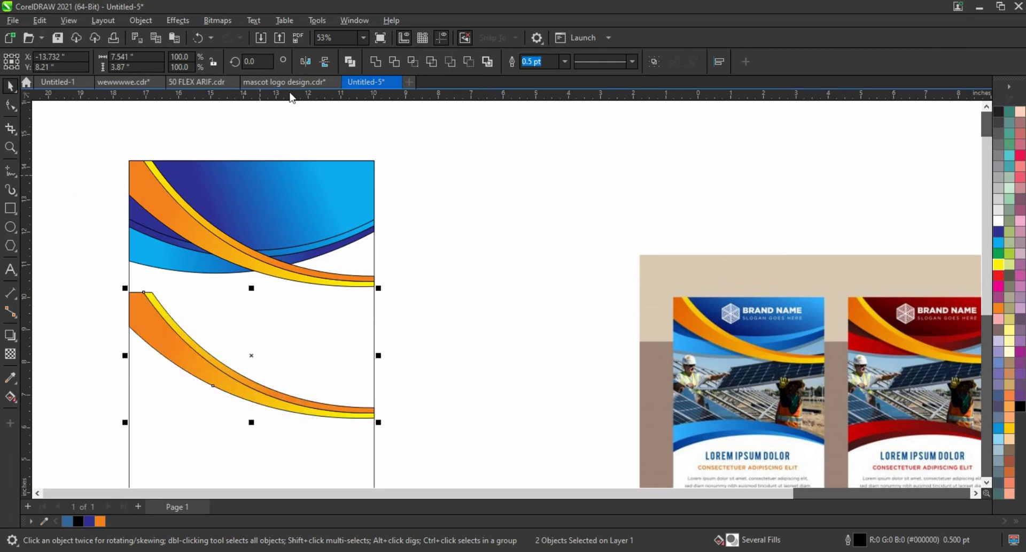
{"action": "left_click", "coordinate": [324, 63]}
{"action": "left_click", "coordinate": [306, 346]}
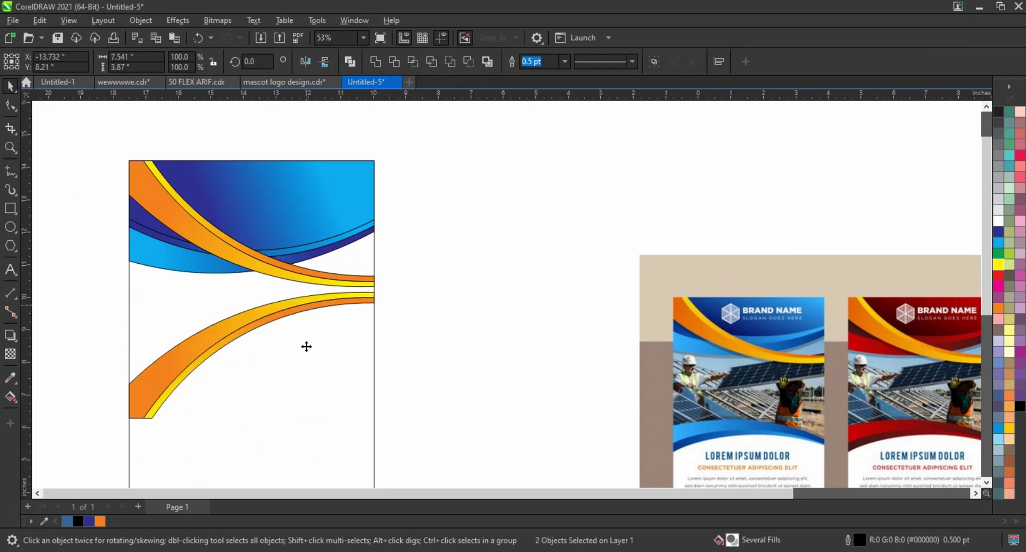
{"action": "left_click_drag", "start_coordinate": [307, 347], "coordinate": [306, 389]}
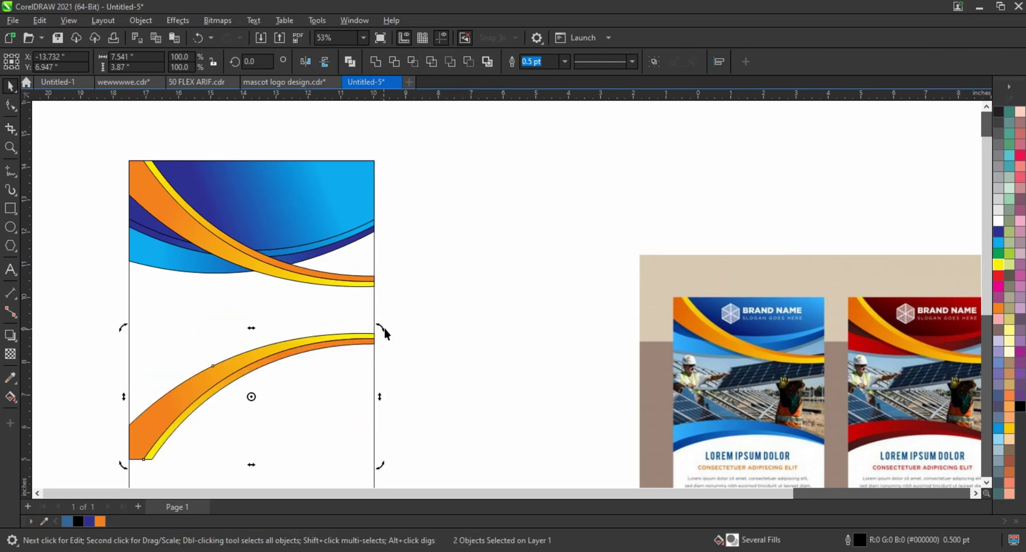
Step: Rotate a flatter copy of the lower swoosh across the banner's middle
{"action": "scroll", "coordinate": [400, 300], "scroll_direction": "down", "scroll_amount": 1}
{"action": "scroll", "coordinate": [400, 299], "scroll_direction": "down", "scroll_amount": 1}
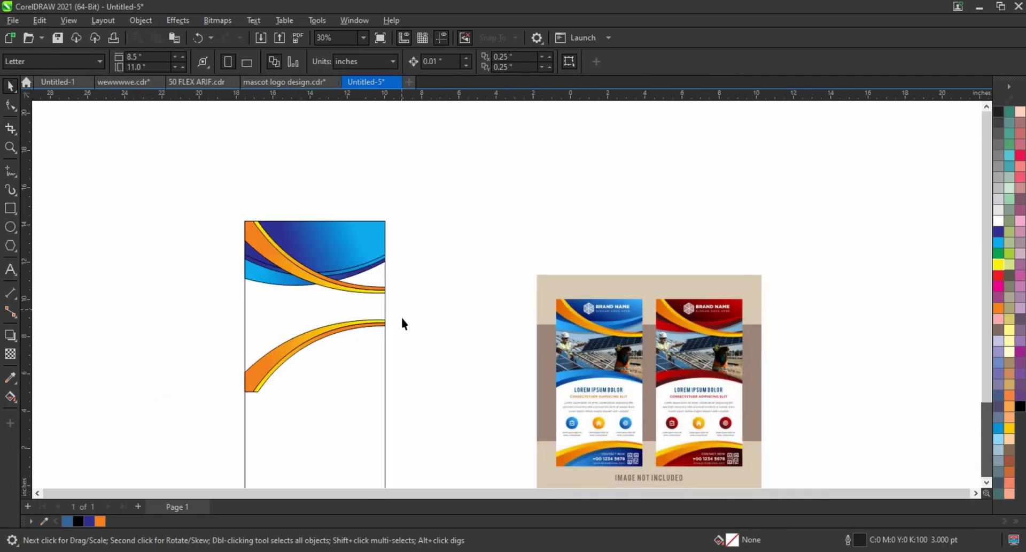
{"action": "left_click_drag", "start_coordinate": [401, 310], "coordinate": [222, 404]}
{"action": "left_click", "coordinate": [275, 368]}
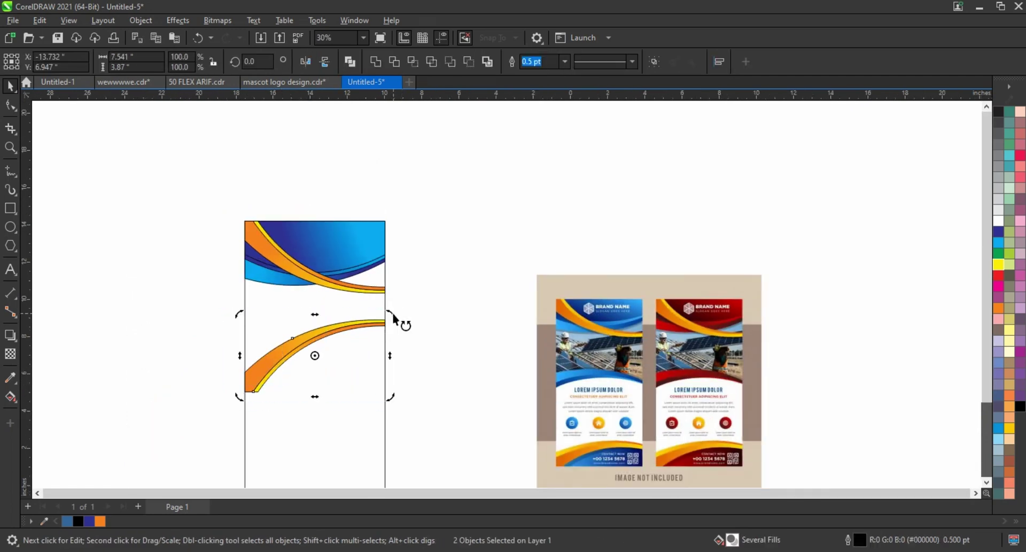
{"action": "left_click_drag", "start_coordinate": [393, 318], "coordinate": [332, 338]}
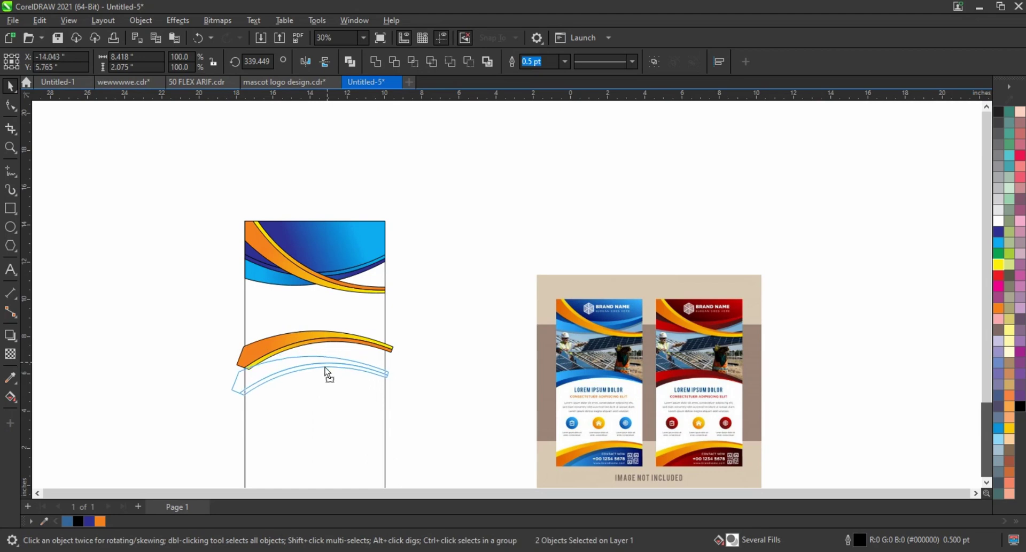
Step: Smart Fill the bottom, middle and top-right white regions with blue
{"action": "left_click", "coordinate": [325, 367]}
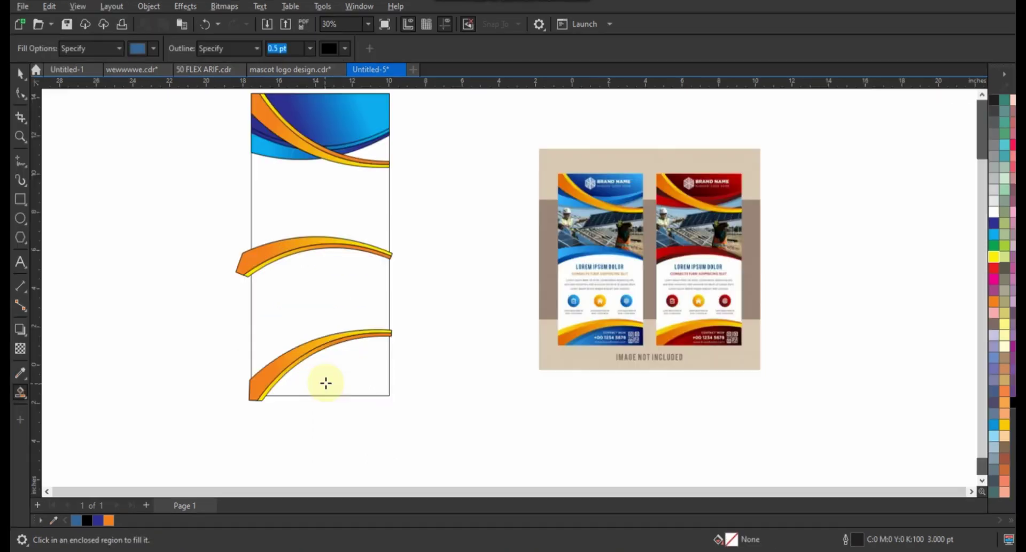
{"action": "left_click", "coordinate": [332, 300]}
{"action": "left_click", "coordinate": [339, 213]}
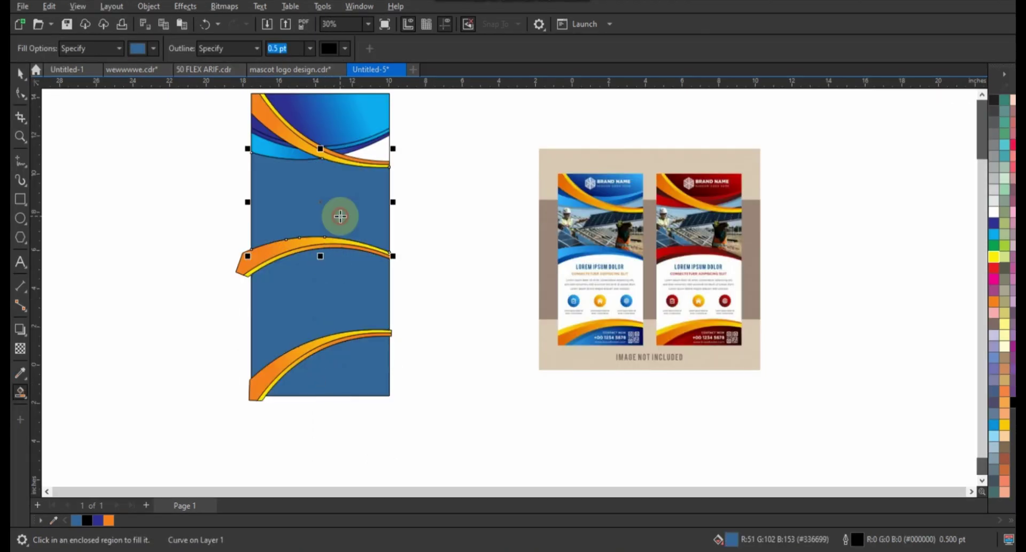
{"action": "left_click", "coordinate": [377, 155]}
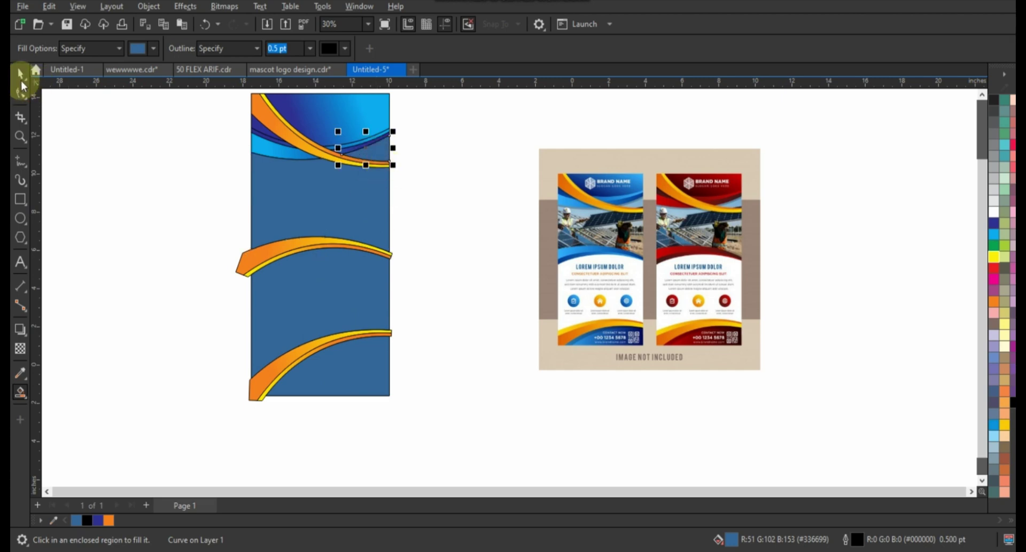
{"action": "left_click", "coordinate": [106, 244]}
{"action": "left_click", "coordinate": [268, 256]}
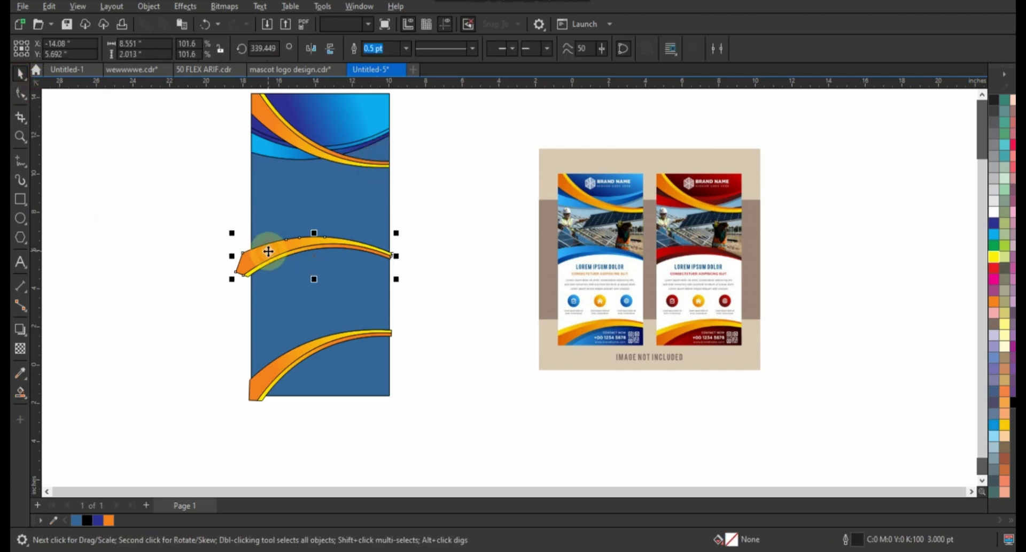
{"action": "left_click", "coordinate": [256, 277], "text": "shift"}
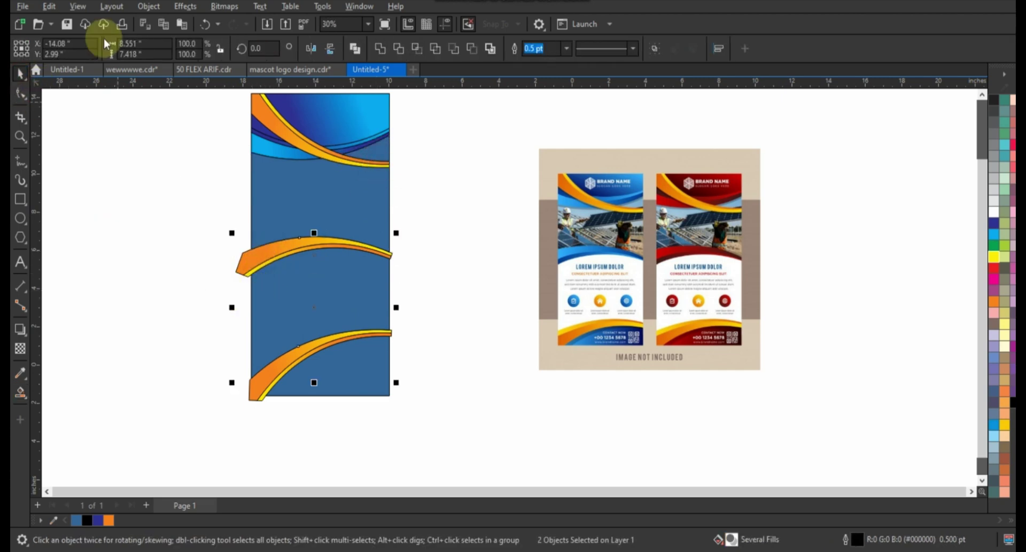
{"action": "left_click", "coordinate": [274, 266]}
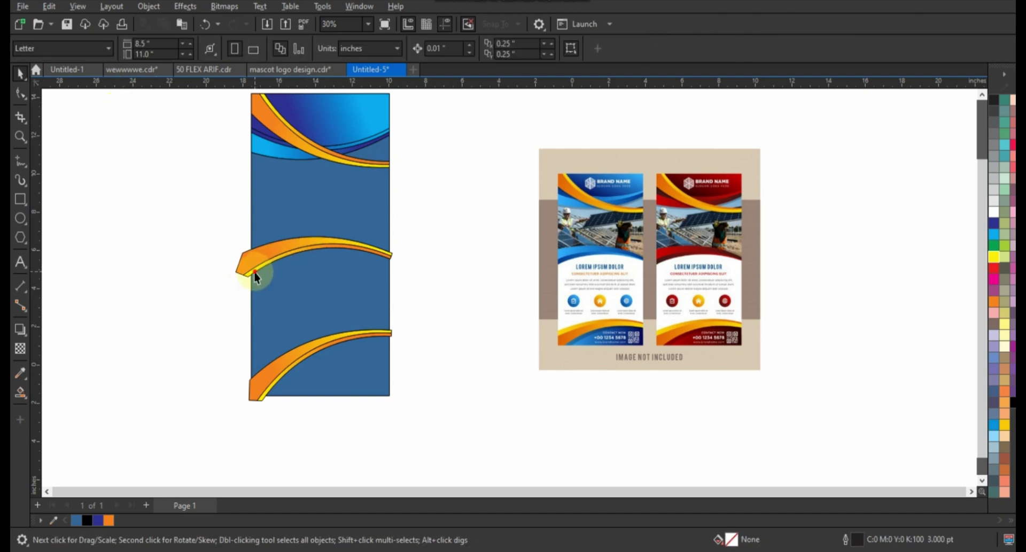
{"action": "left_click", "coordinate": [261, 270]}
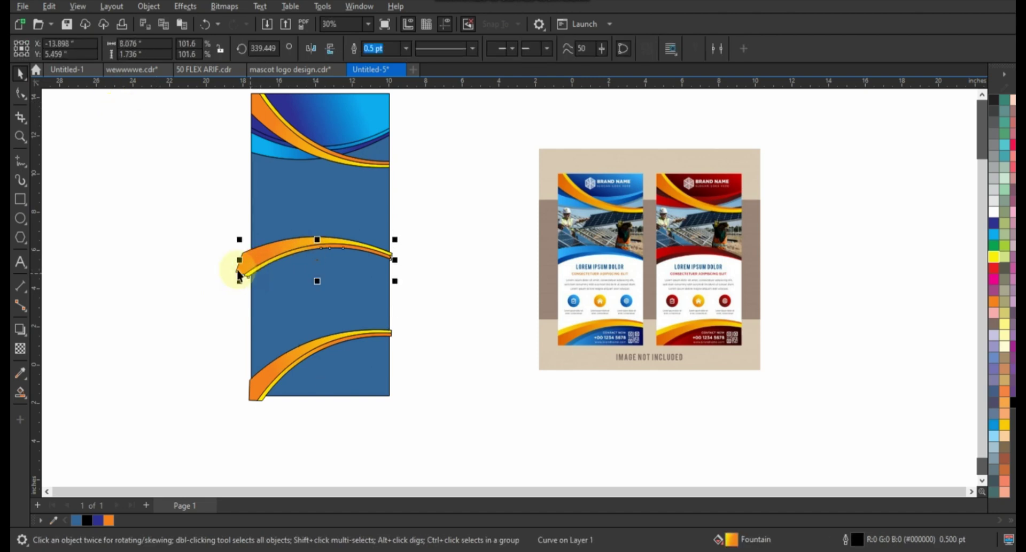
{"action": "left_click", "coordinate": [238, 267], "text": "shift"}
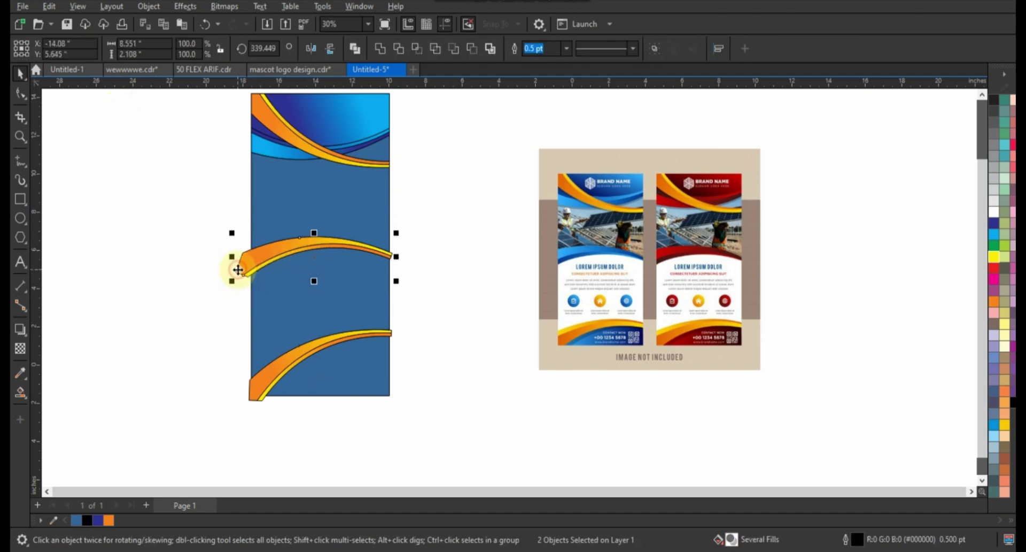
{"action": "left_click", "coordinate": [48, 6]}
{"action": "left_click", "coordinate": [75, 112]}
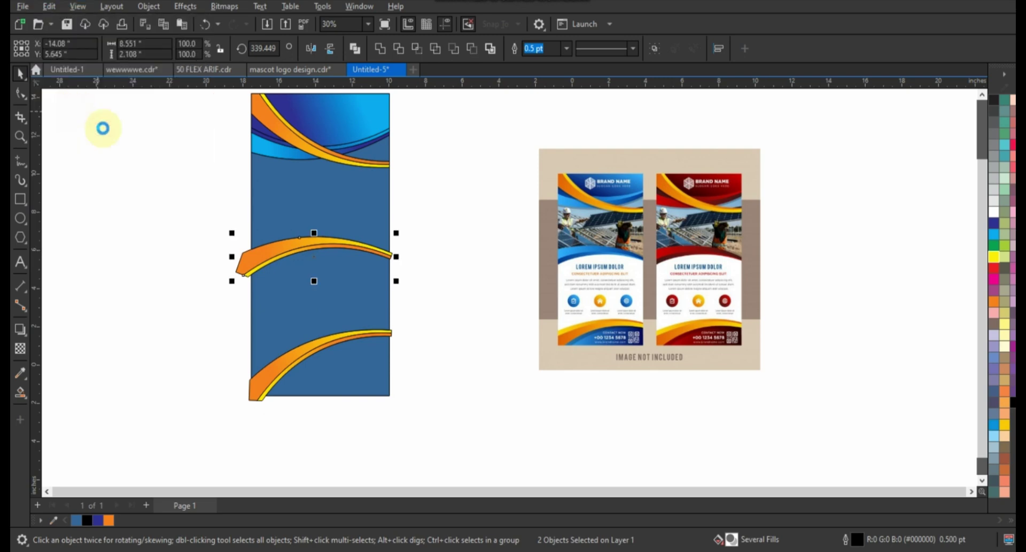
{"action": "key", "text": "ctrl+z"}
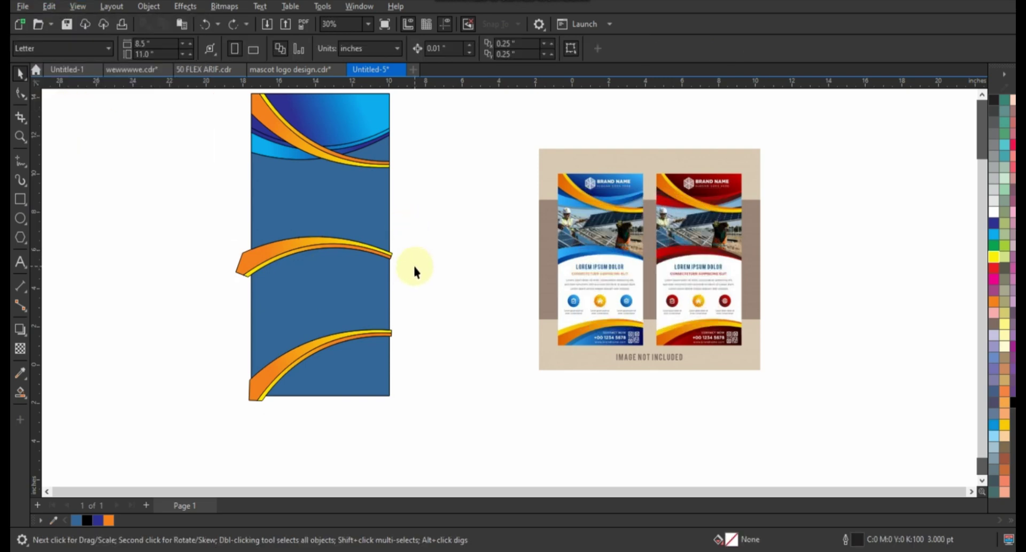
{"action": "key", "text": "ctrl+shift+z"}
{"action": "key", "text": "ctrl+z"}
{"action": "left_click", "coordinate": [251, 273]}
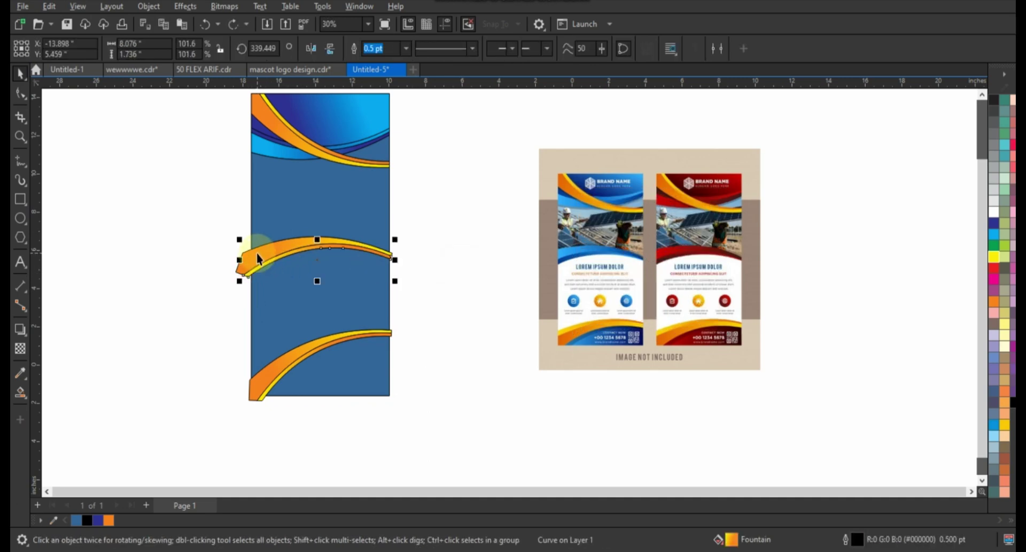
Step: Recolour the middle swoosh's orange gradient to a dark-blue-to-cyan fountain fill
{"action": "key", "text": "g"}
{"action": "left_click", "coordinate": [268, 269]}
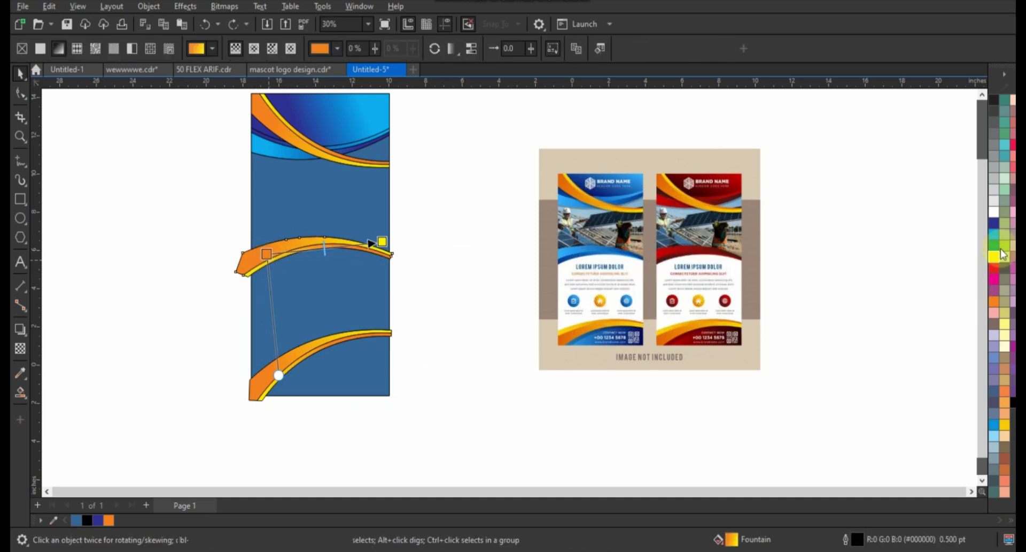
{"action": "left_click_drag", "start_coordinate": [994, 222], "coordinate": [266, 254]}
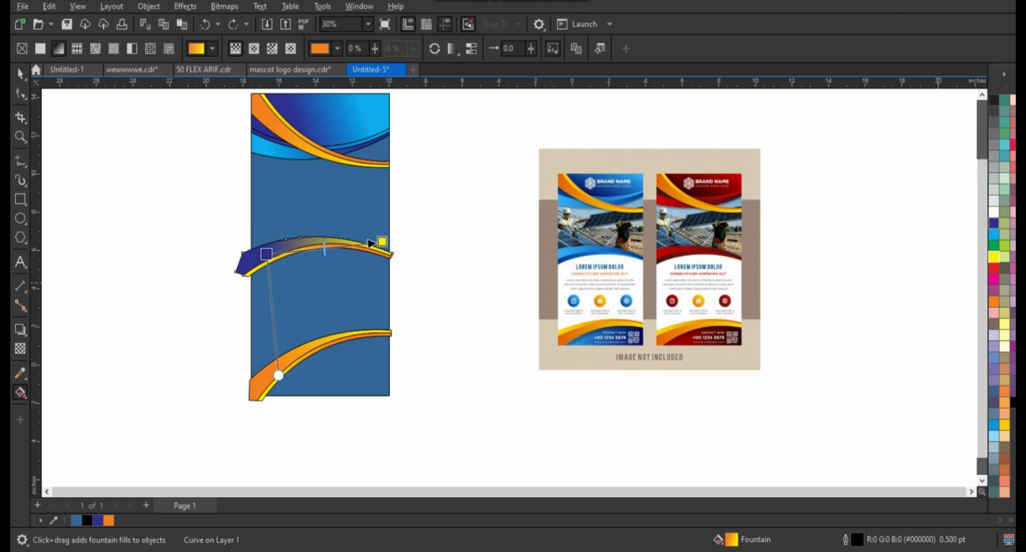
{"action": "left_click_drag", "start_coordinate": [994, 234], "coordinate": [383, 242]}
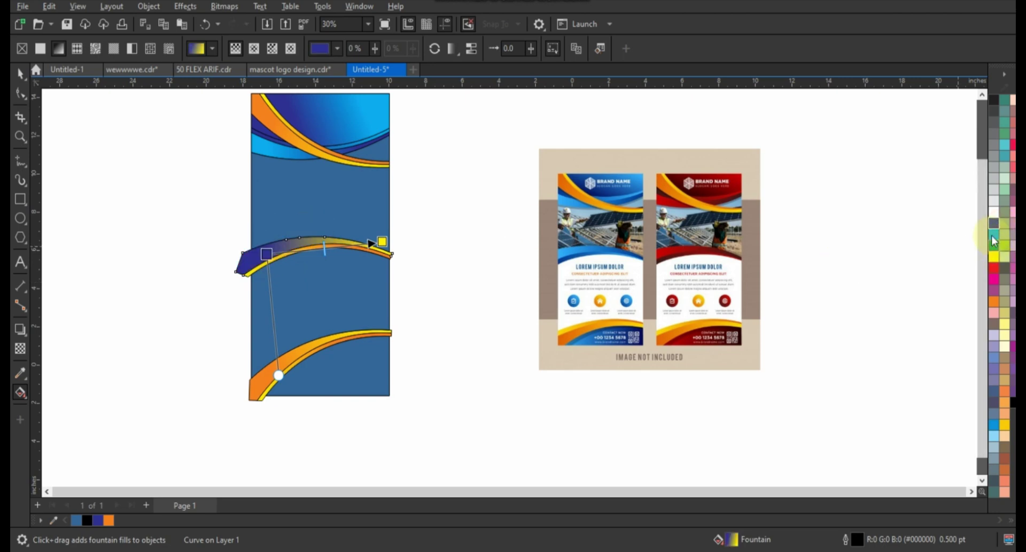
{"action": "left_click", "coordinate": [387, 259]}
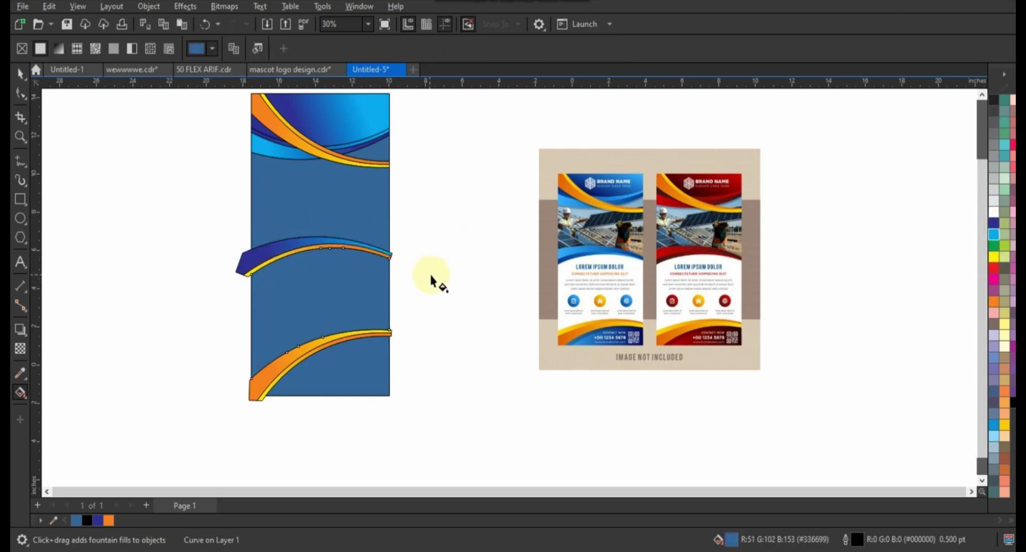
{"action": "left_click", "coordinate": [247, 278]}
{"action": "left_click_drag", "start_coordinate": [994, 223], "coordinate": [338, 251]}
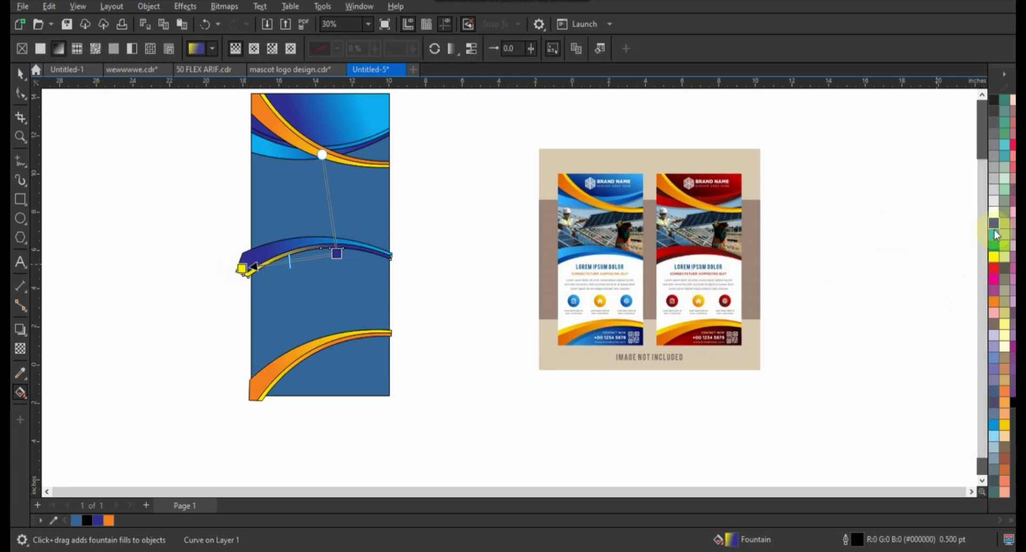
{"action": "left_click_drag", "start_coordinate": [994, 230], "coordinate": [245, 272]}
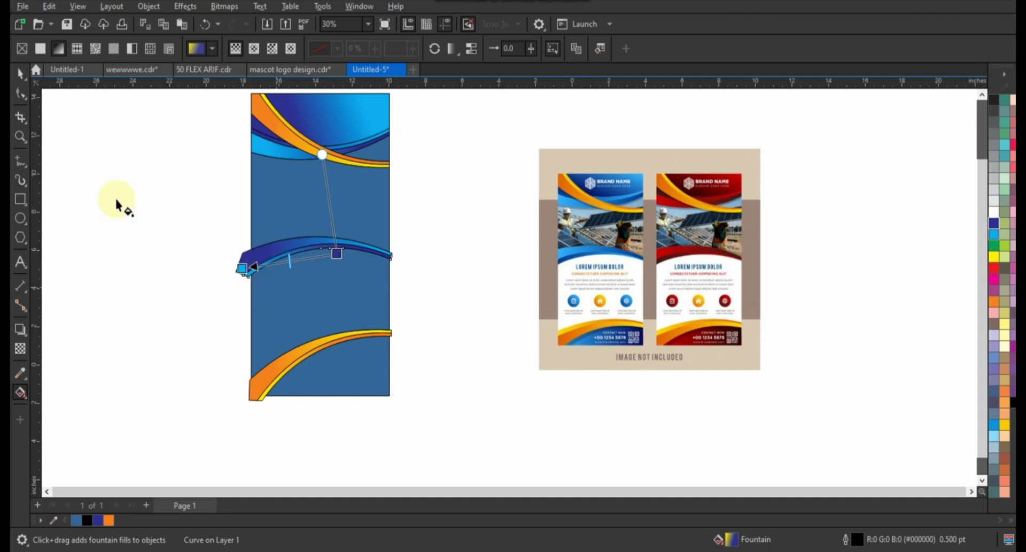
{"action": "left_click", "coordinate": [21, 73]}
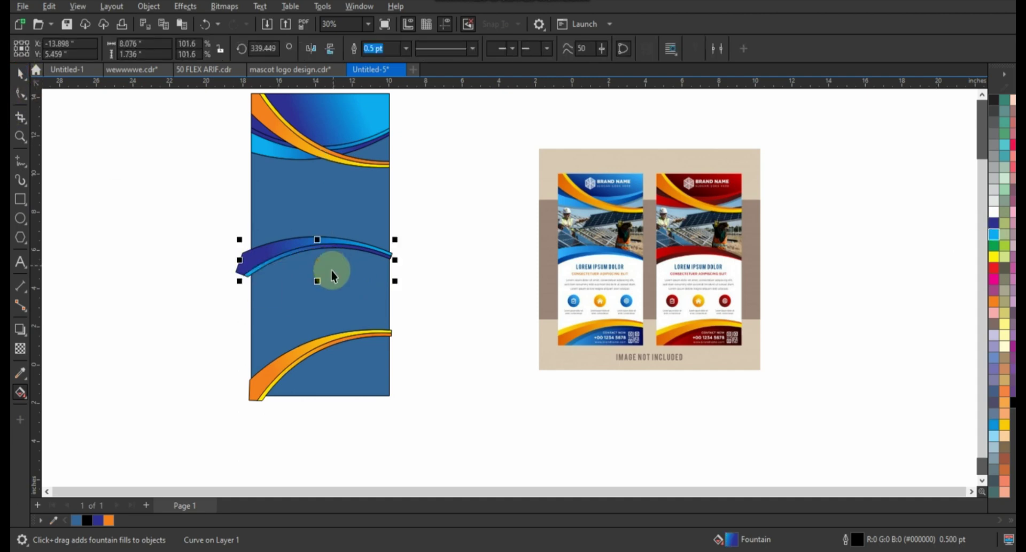
Step: Make the lower panel white and give the bottom curve a cyan-to-dark-blue fountain fill
{"action": "left_click", "coordinate": [994, 212]}
{"action": "left_click", "coordinate": [348, 379]}
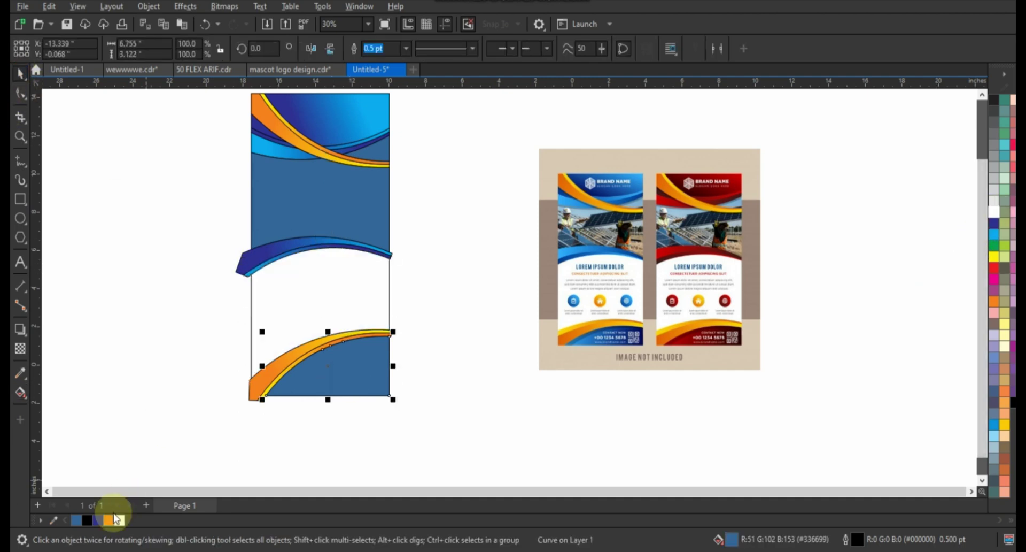
{"action": "left_click", "coordinate": [97, 519]}
{"action": "key", "text": "g"}
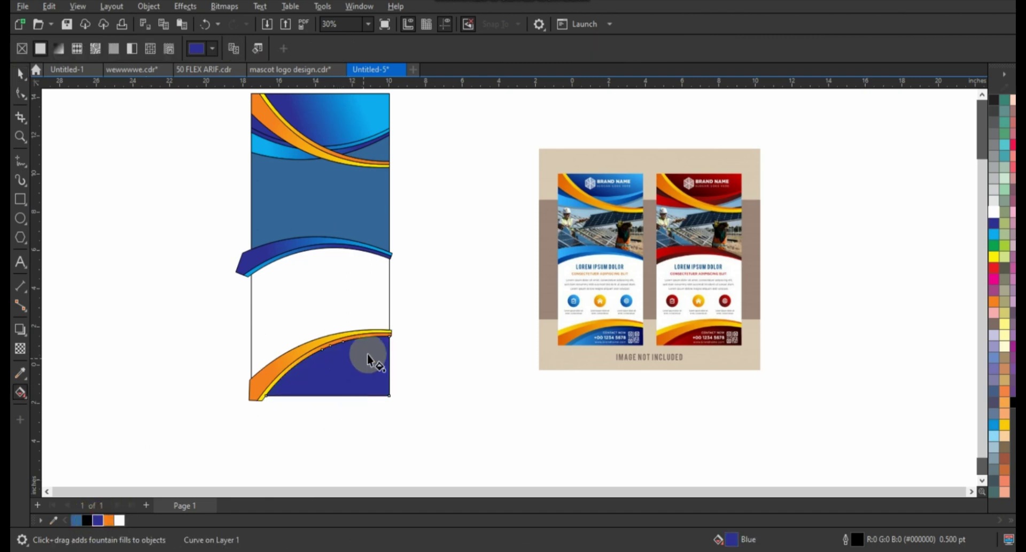
{"action": "left_click_drag", "start_coordinate": [385, 346], "coordinate": [316, 367]}
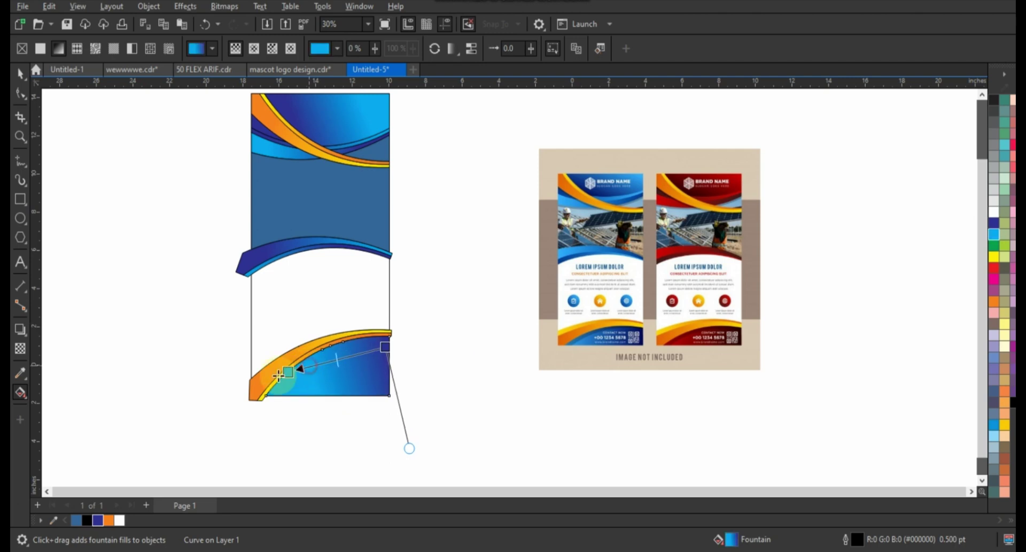
{"action": "left_click_drag", "start_coordinate": [385, 346], "coordinate": [355, 358]}
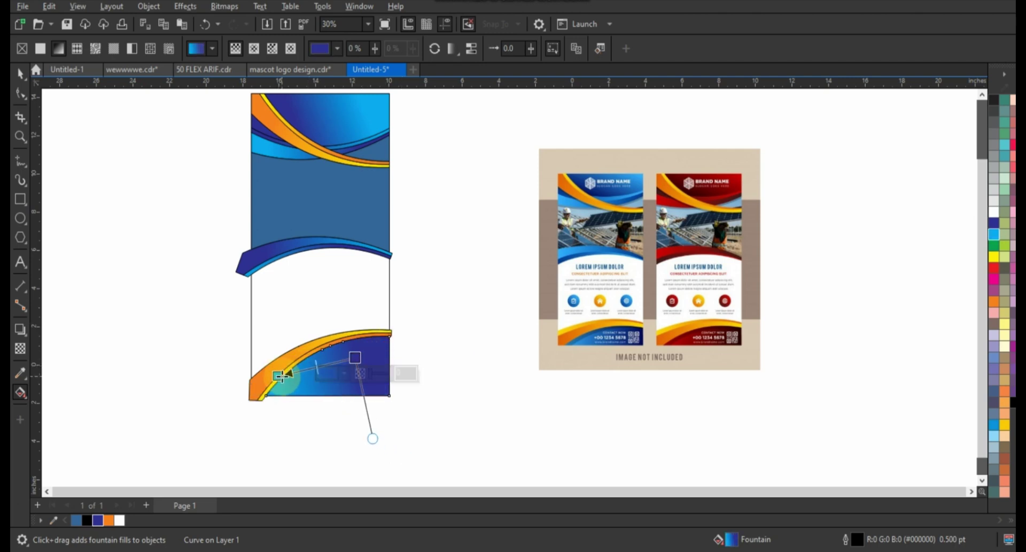
{"action": "left_click", "coordinate": [277, 376]}
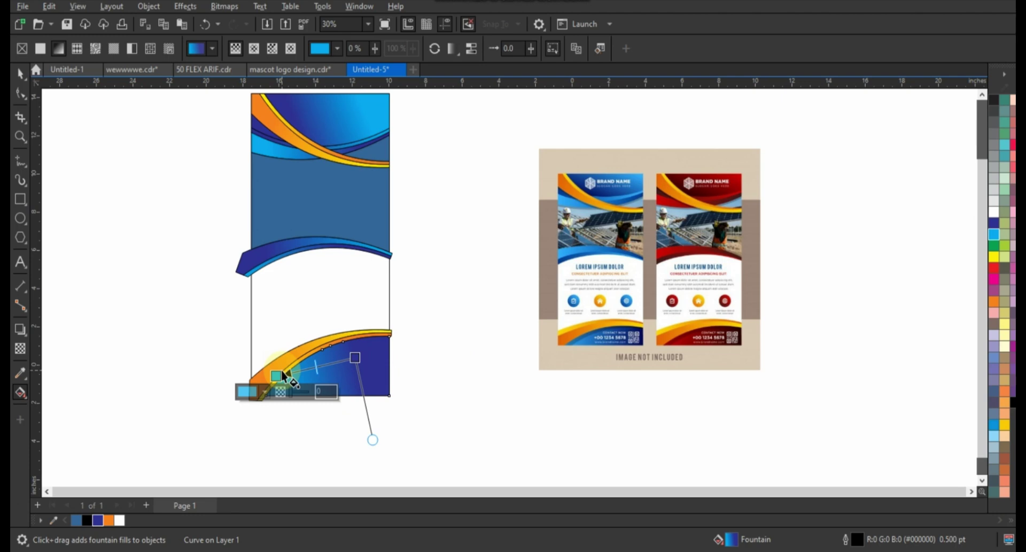
Step: Fill the upper middle panel 10% grey and the top-right curve light blue, then select the banner
{"action": "left_click", "coordinate": [20, 73]}
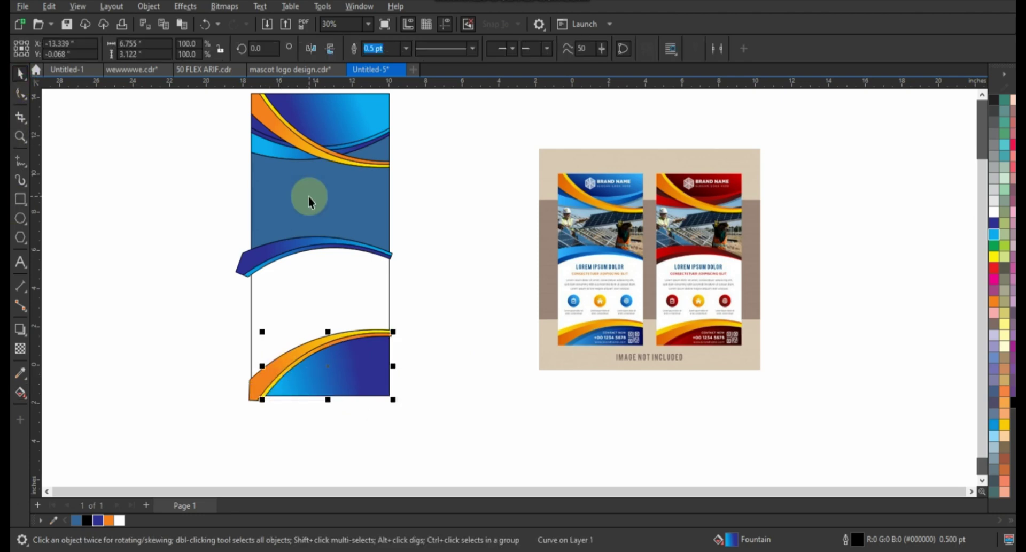
{"action": "left_click", "coordinate": [310, 199]}
{"action": "left_click", "coordinate": [996, 208]}
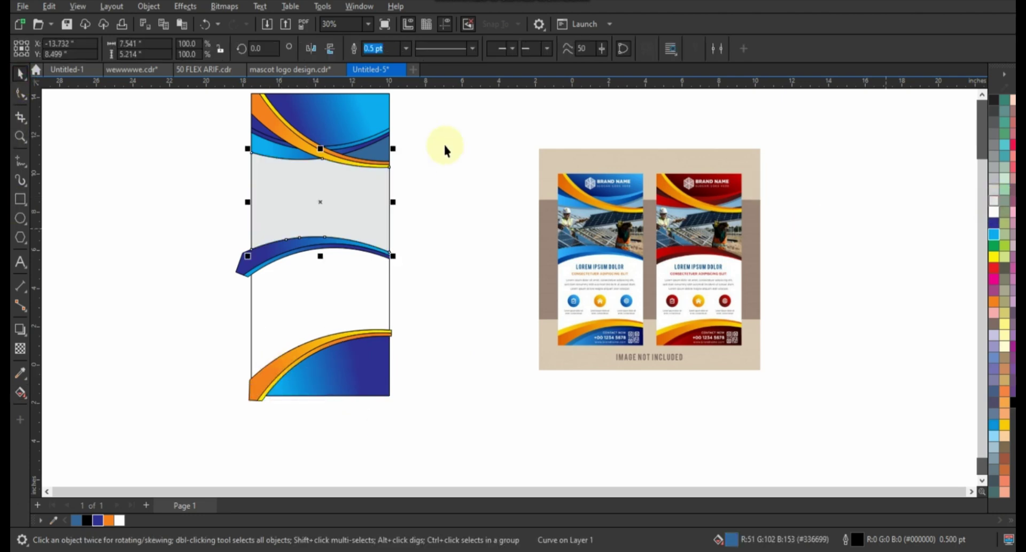
{"action": "left_click", "coordinate": [382, 152]}
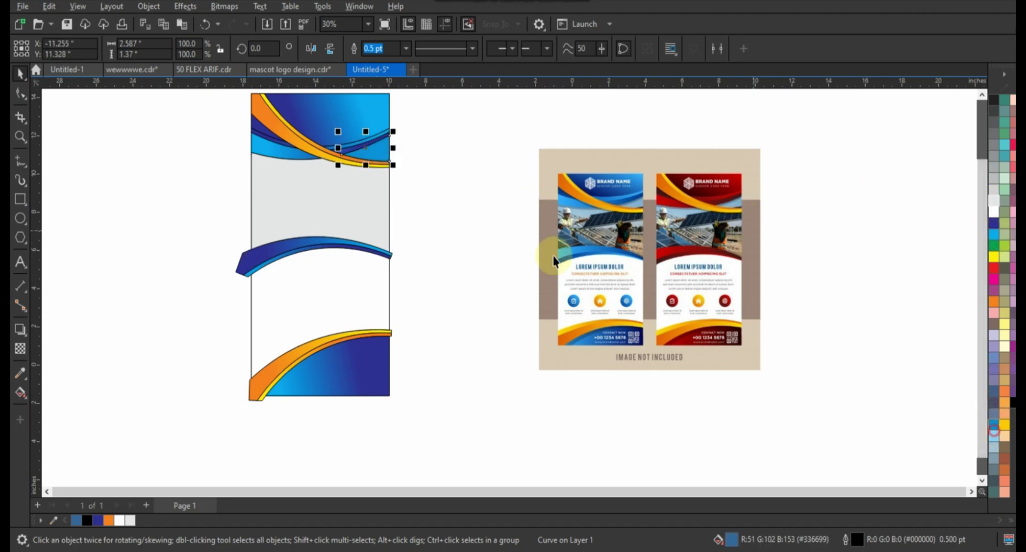
{"action": "left_click", "coordinate": [996, 437]}
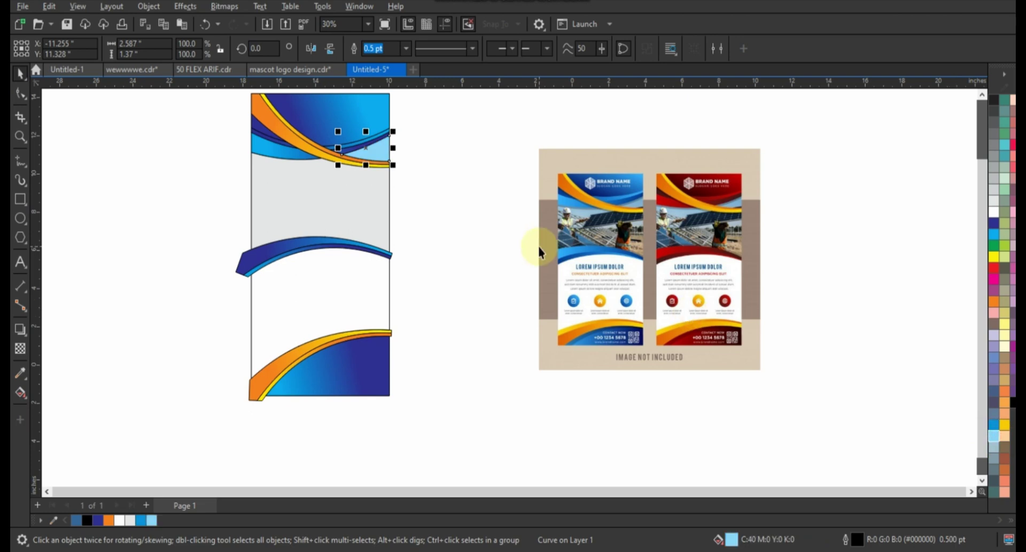
{"action": "left_click", "coordinate": [505, 238]}
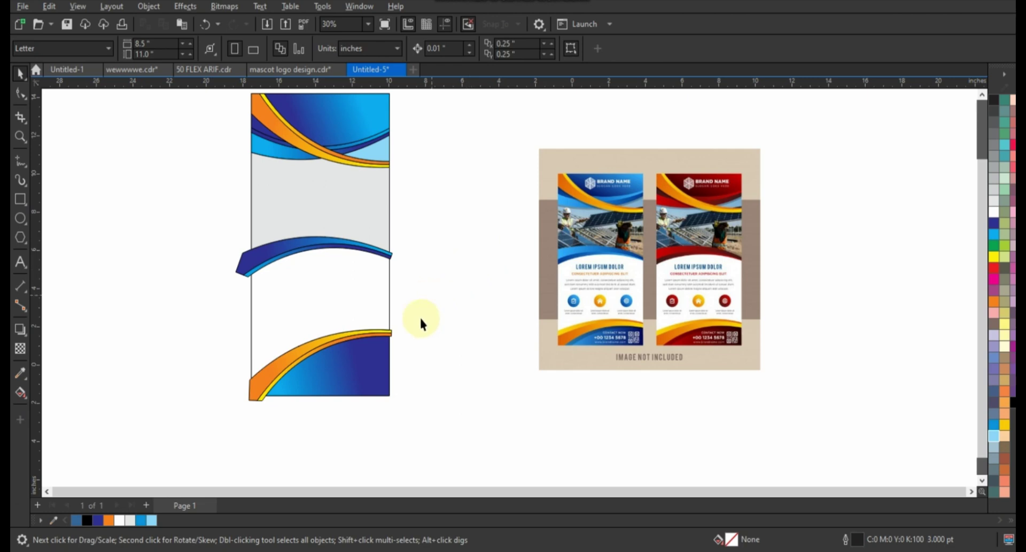
{"action": "left_click_drag", "start_coordinate": [439, 408], "coordinate": [178, 213]}
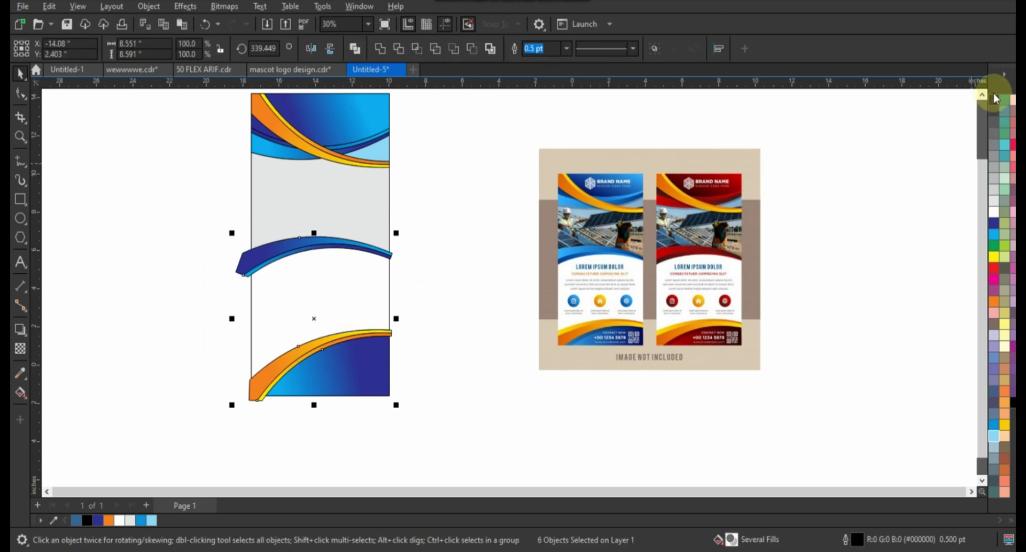
Step: Delete the grey middle panel from the banner
{"action": "left_click", "coordinate": [1010, 523]}
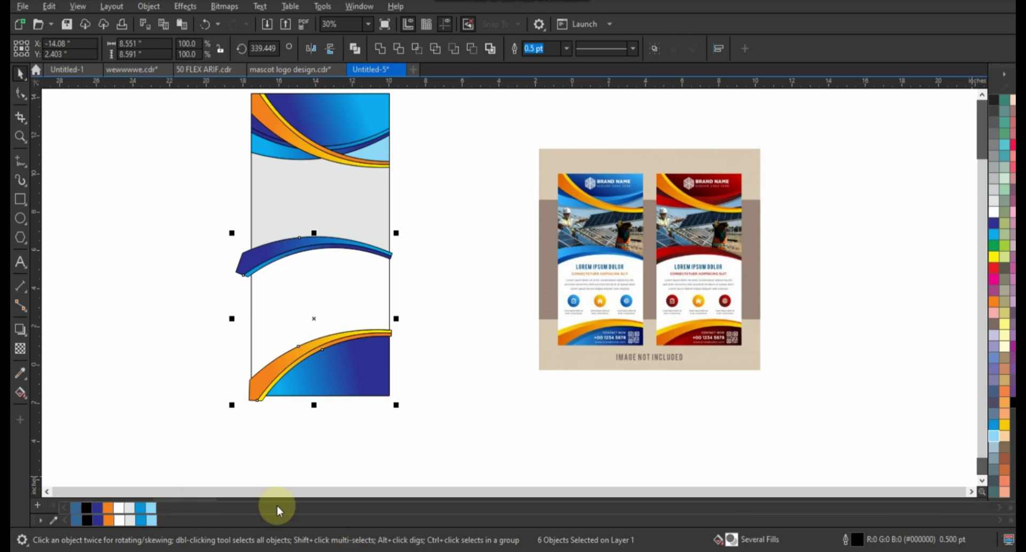
{"action": "left_click", "coordinate": [1010, 522]}
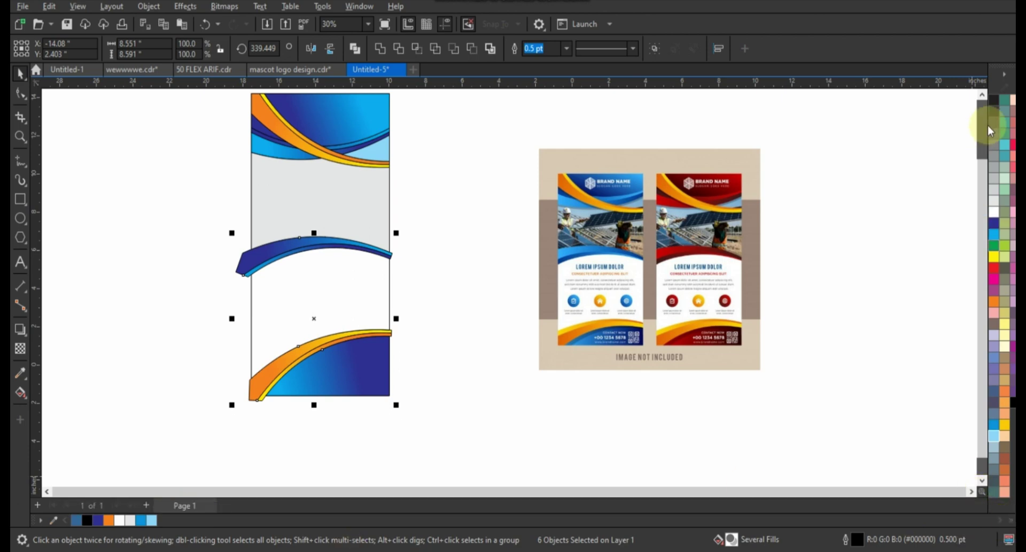
{"action": "scroll", "coordinate": [711, 438], "scroll_direction": "down", "scroll_amount": 1}
{"action": "left_click", "coordinate": [419, 370]}
{"action": "left_click", "coordinate": [373, 196]}
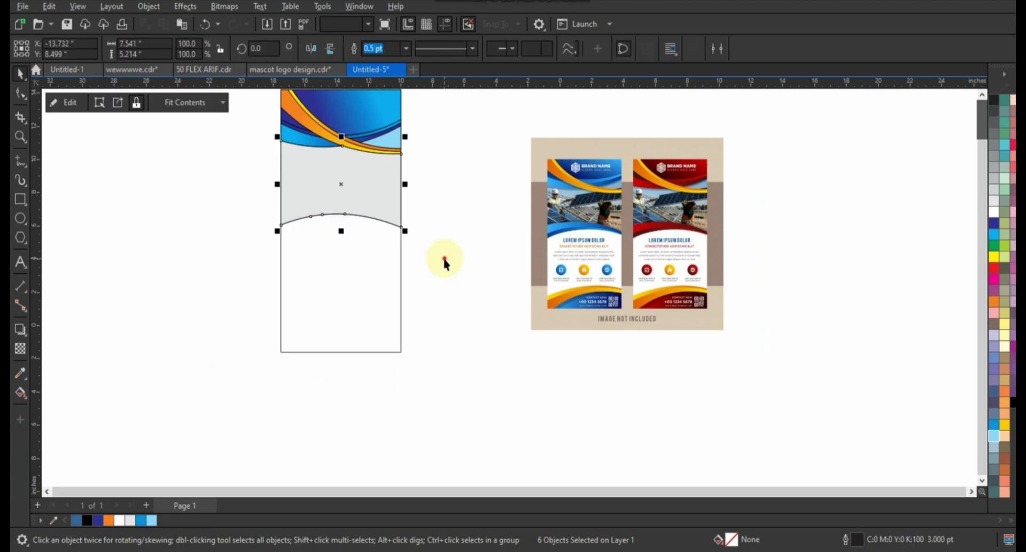
{"action": "left_click", "coordinate": [443, 258]}
{"action": "mouse_move", "coordinate": [450, 369]}
{"action": "left_mouse_down"}
{"action": "mouse_move", "coordinate": [246, 259]}
{"action": "mouse_move", "coordinate": [229, 110]}
{"action": "left_mouse_up"}
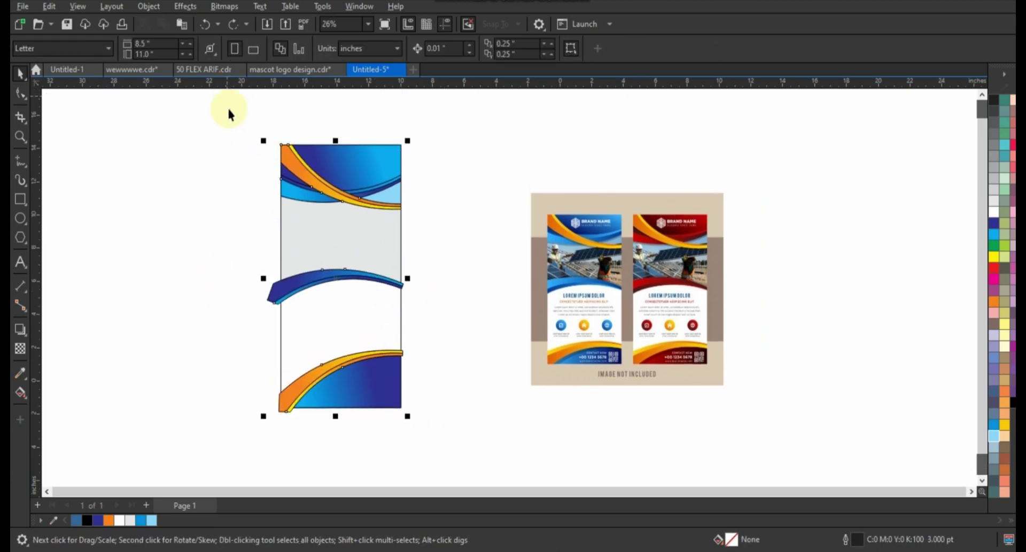
{"action": "left_click", "coordinate": [441, 271]}
{"action": "left_click", "coordinate": [345, 239]}
{"action": "key", "text": "Delete"}
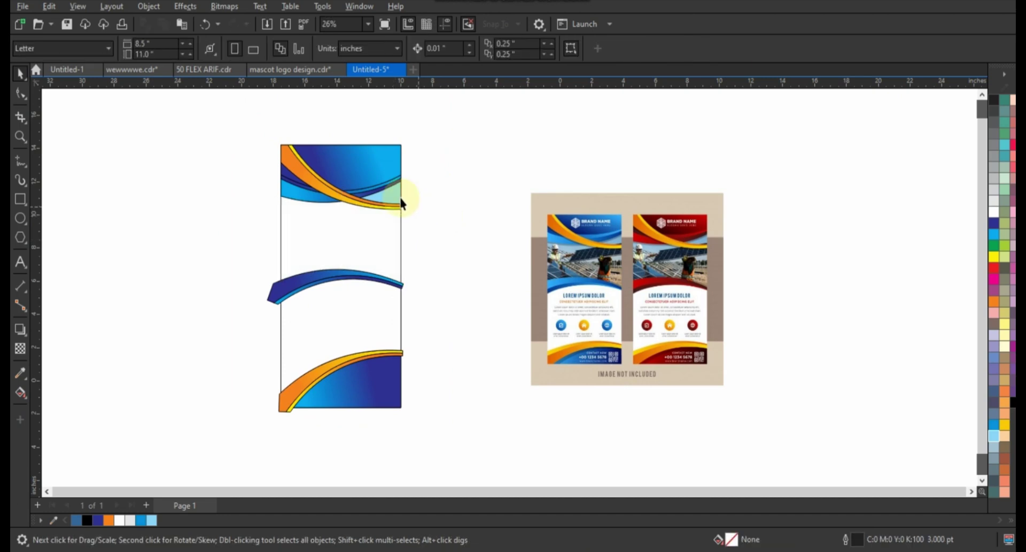
Step: PowerClip all the banner's swooshes inside the white banner rectangle
{"action": "left_click", "coordinate": [400, 203]}
{"action": "left_click_drag", "start_coordinate": [194, 107], "coordinate": [450, 443]}
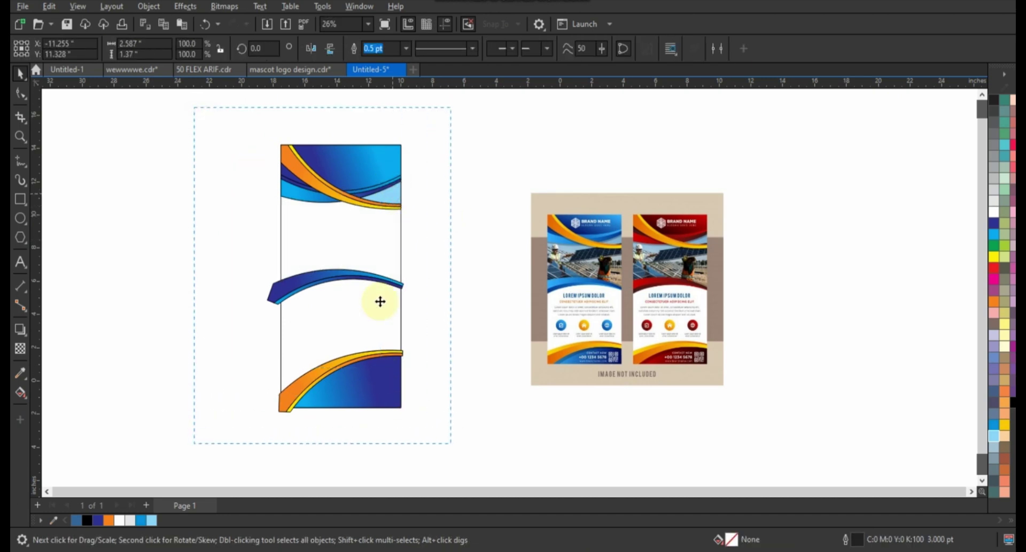
{"action": "left_click", "coordinate": [349, 247]}
{"action": "left_click", "coordinate": [451, 269]}
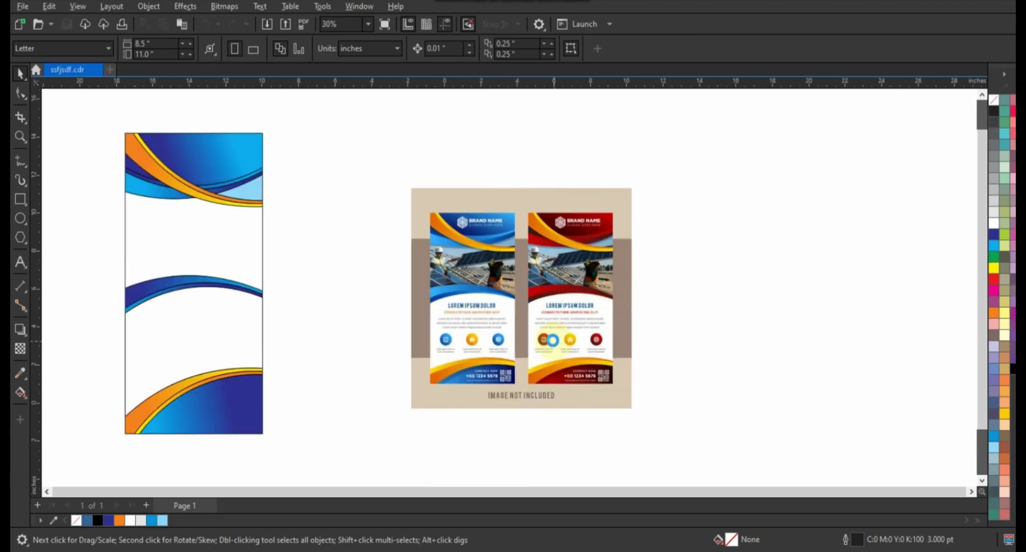
Step: Paste the solar-panel photo and place it inside the left banner
{"action": "key", "text": "ctrl+v"}
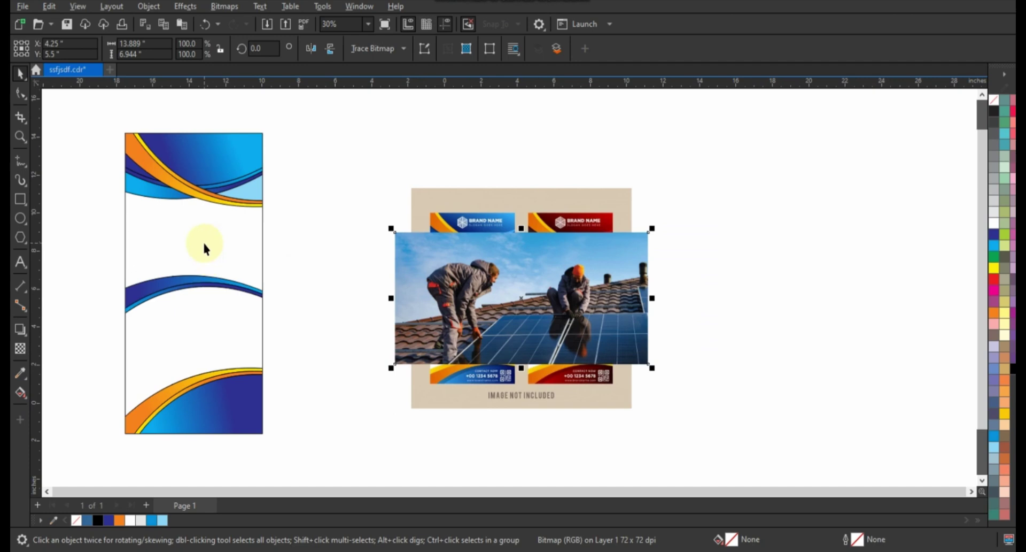
{"action": "left_click", "coordinate": [204, 241]}
{"action": "left_click", "coordinate": [431, 319]}
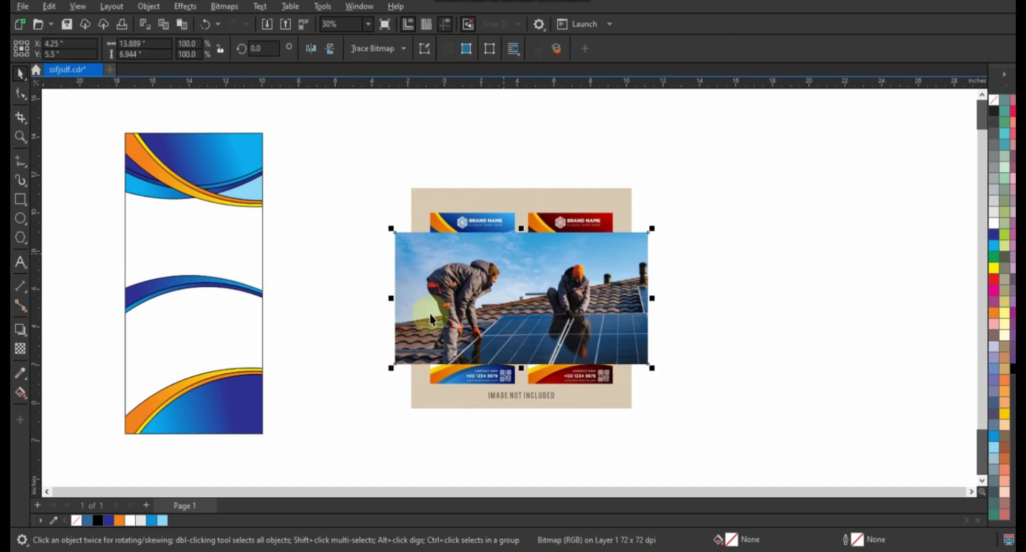
{"action": "right_click", "coordinate": [476, 309]}
{"action": "left_click", "coordinate": [512, 350]}
Step: Inside the PowerClip, move the photo up and scale it to about 81%, 71% width
{"action": "left_click", "coordinate": [192, 227]}
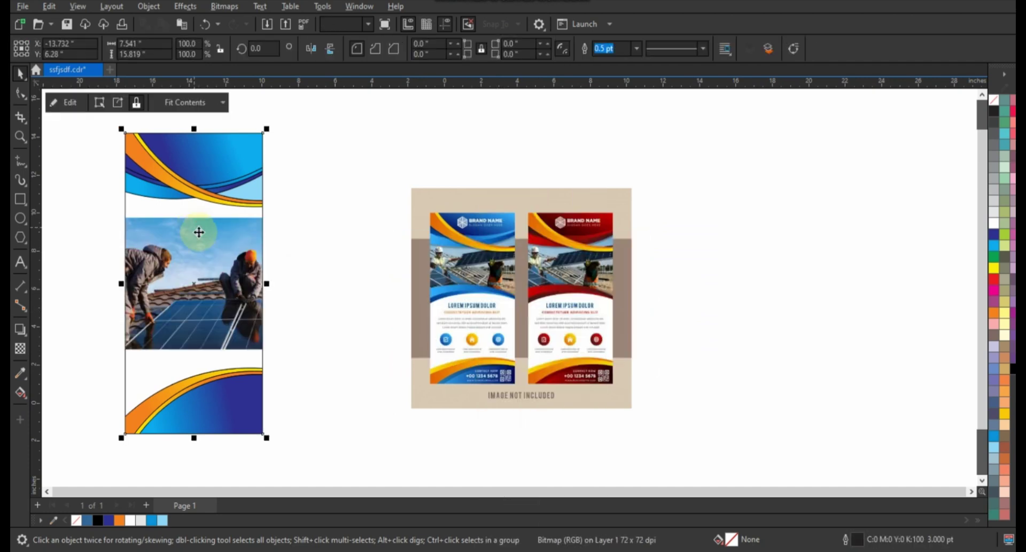
{"action": "right_click", "coordinate": [200, 232]}
{"action": "left_click", "coordinate": [236, 164]}
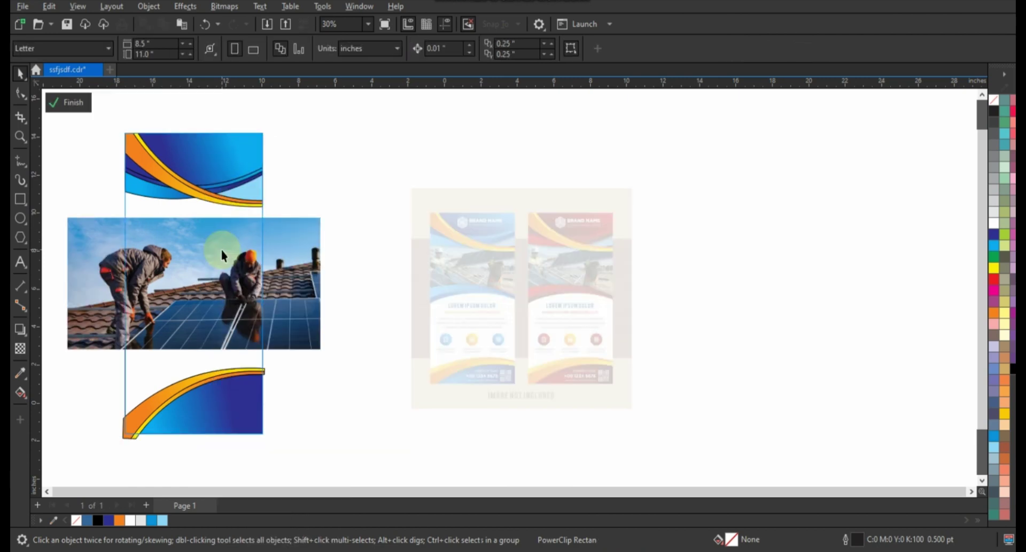
{"action": "left_click", "coordinate": [220, 247]}
{"action": "left_click_drag", "start_coordinate": [283, 260], "coordinate": [280, 217]}
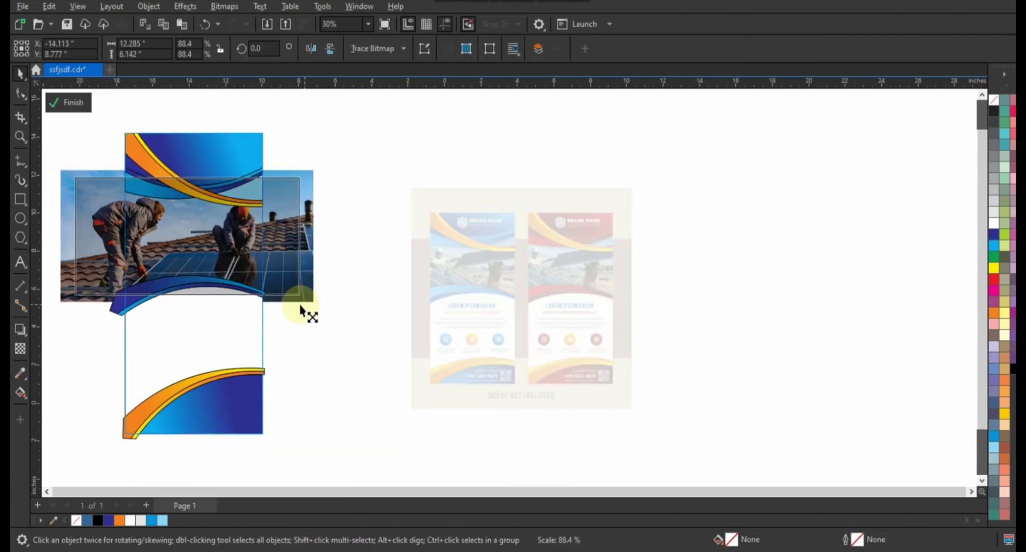
{"action": "left_click_drag", "start_coordinate": [319, 309], "coordinate": [294, 294]}
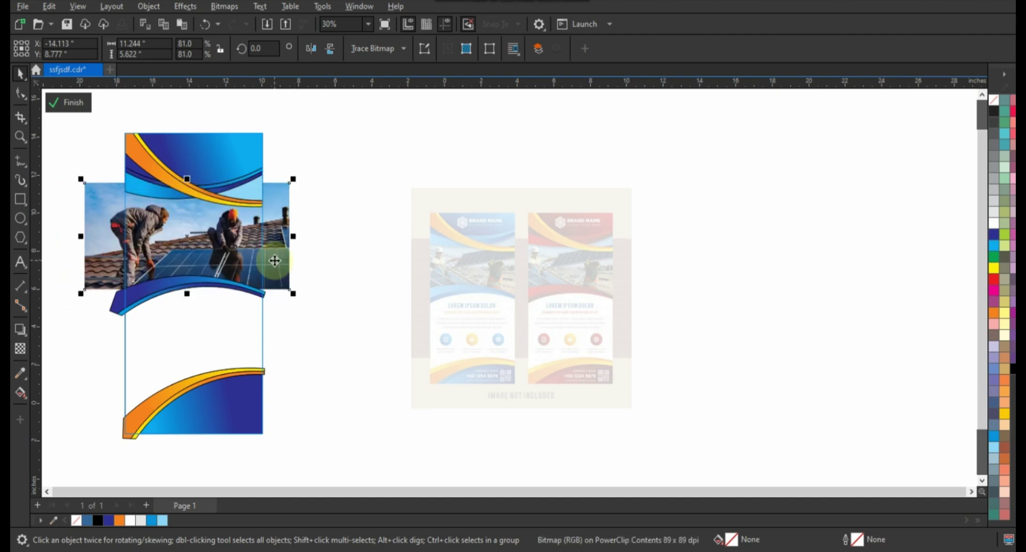
{"action": "left_click_drag", "start_coordinate": [293, 236], "coordinate": [281, 236]}
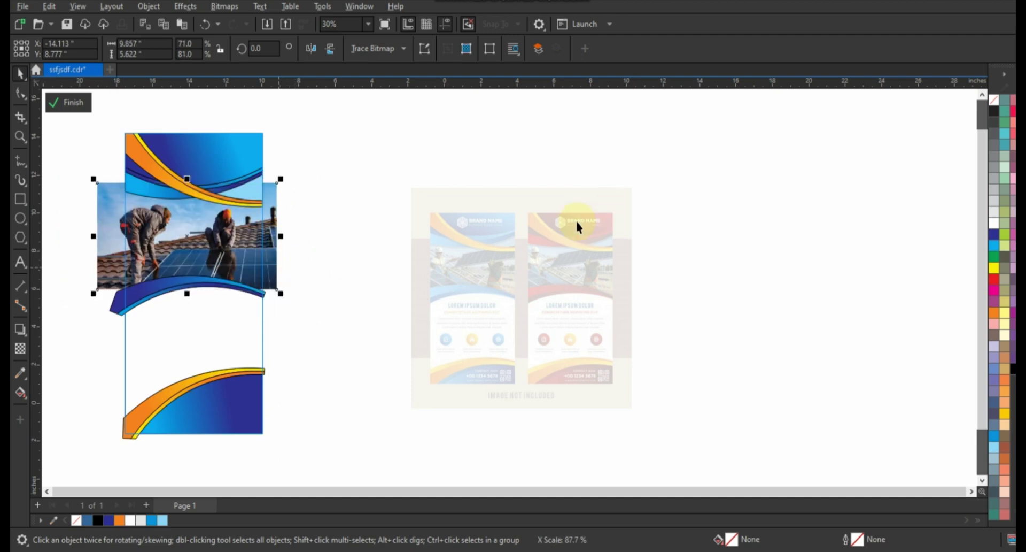
Step: Remove outlines from all clipped pieces and finish editing the PowerClip
{"action": "right_click", "coordinate": [993, 104]}
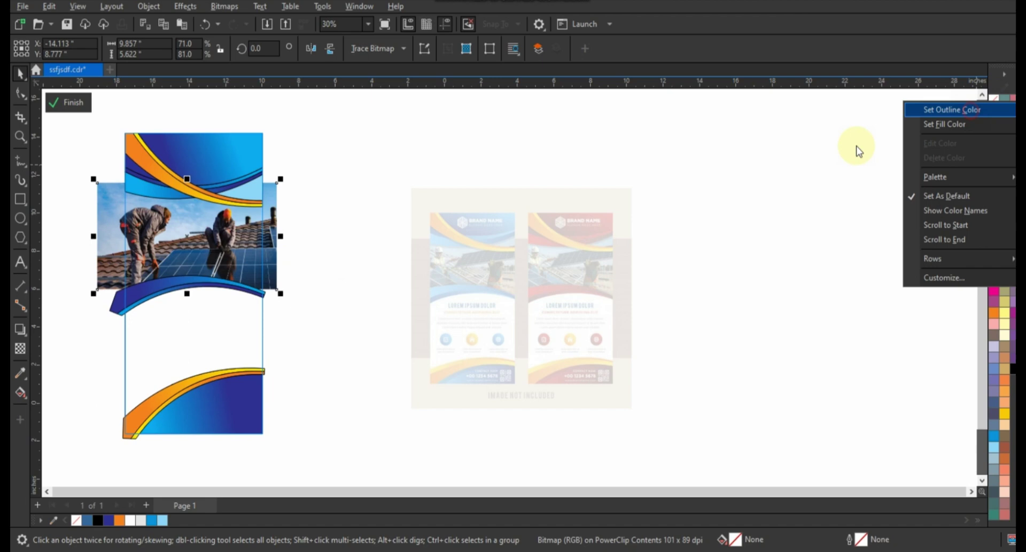
{"action": "left_click", "coordinate": [332, 245]}
{"action": "key", "text": "ctrl+a"}
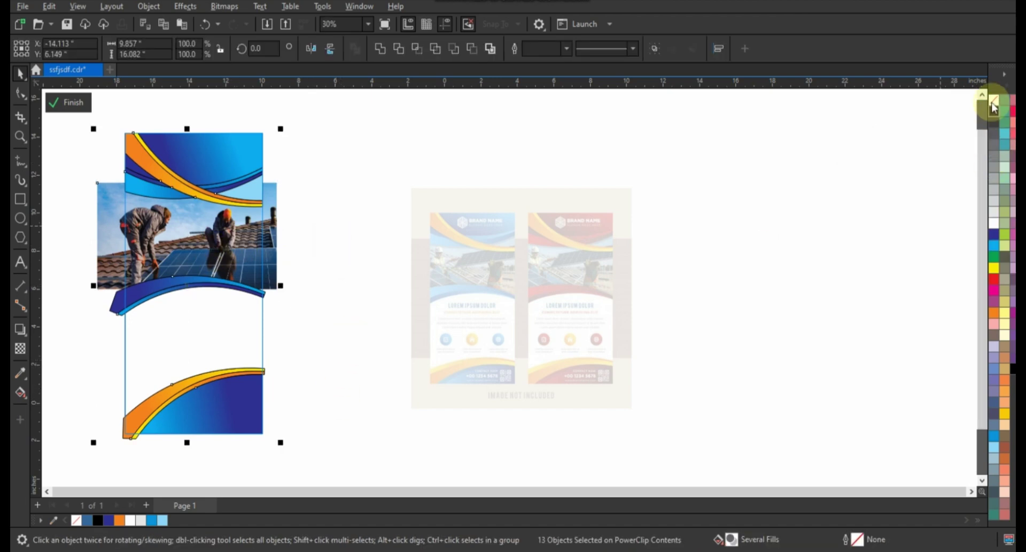
{"action": "right_click", "coordinate": [993, 99]}
{"action": "left_click", "coordinate": [930, 110]}
{"action": "left_click", "coordinate": [344, 142]}
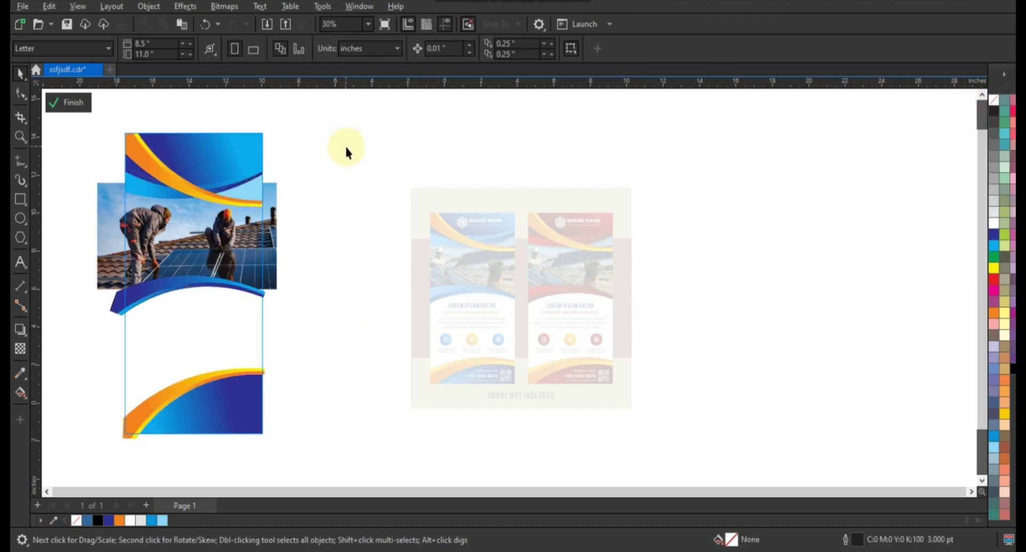
{"action": "right_click", "coordinate": [184, 166]}
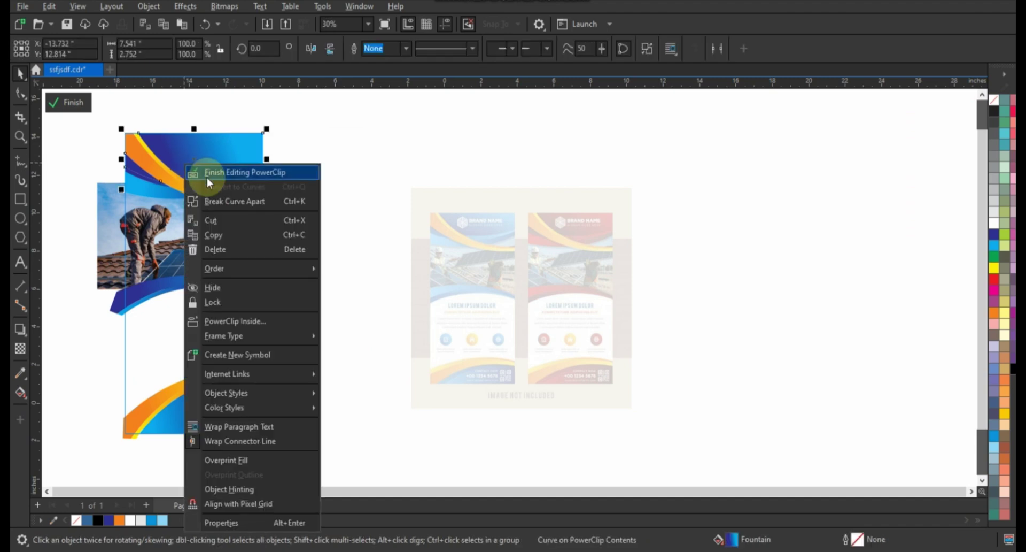
{"action": "left_click", "coordinate": [206, 173]}
{"action": "left_click", "coordinate": [298, 201]}
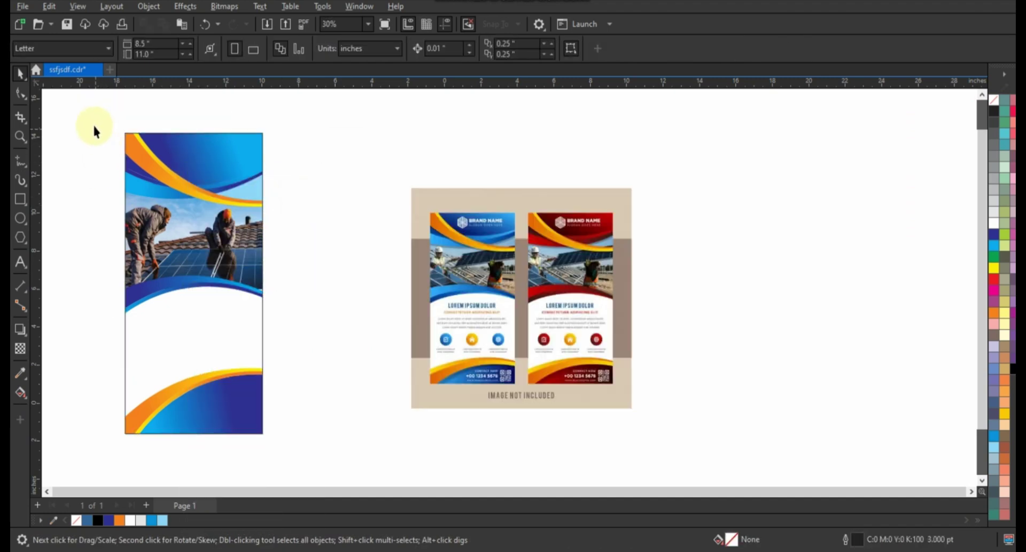
Step: Place a copy of the blue banner beside the original and edit its PowerClip contents
{"action": "left_click_drag", "start_coordinate": [95, 124], "coordinate": [297, 447]}
{"action": "scroll", "coordinate": [355, 285], "scroll_direction": "down", "scroll_amount": 1}
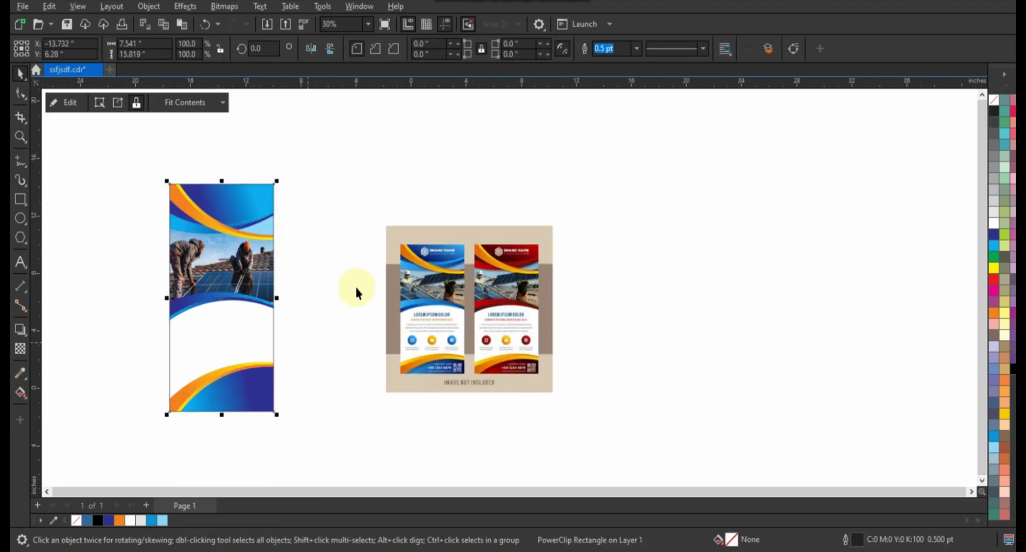
{"action": "left_click_drag", "start_coordinate": [404, 301], "coordinate": [521, 301]}
{"action": "left_click_drag", "start_coordinate": [255, 257], "coordinate": [377, 255]}
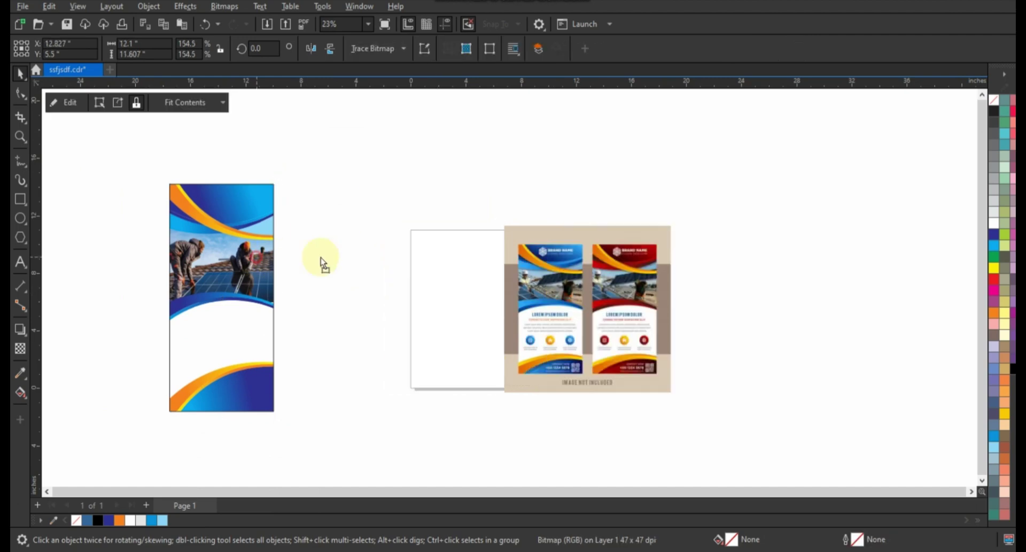
{"action": "right_click", "coordinate": [379, 258]}
{"action": "left_click", "coordinate": [419, 169]}
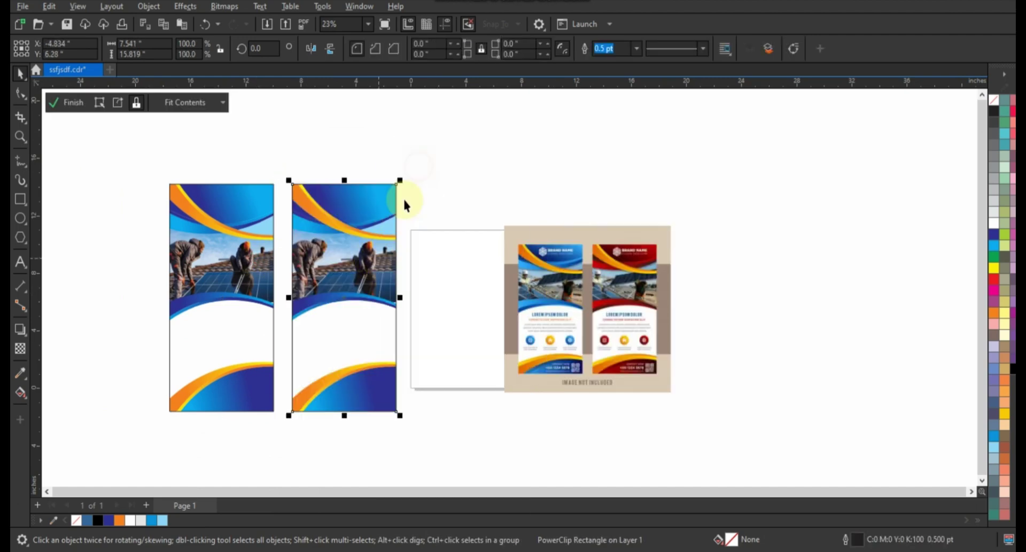
Step: Turn the copy's top background into a black-to-red gradient, shifting the black start left
{"action": "key", "text": "g"}
{"action": "left_click", "coordinate": [386, 205]}
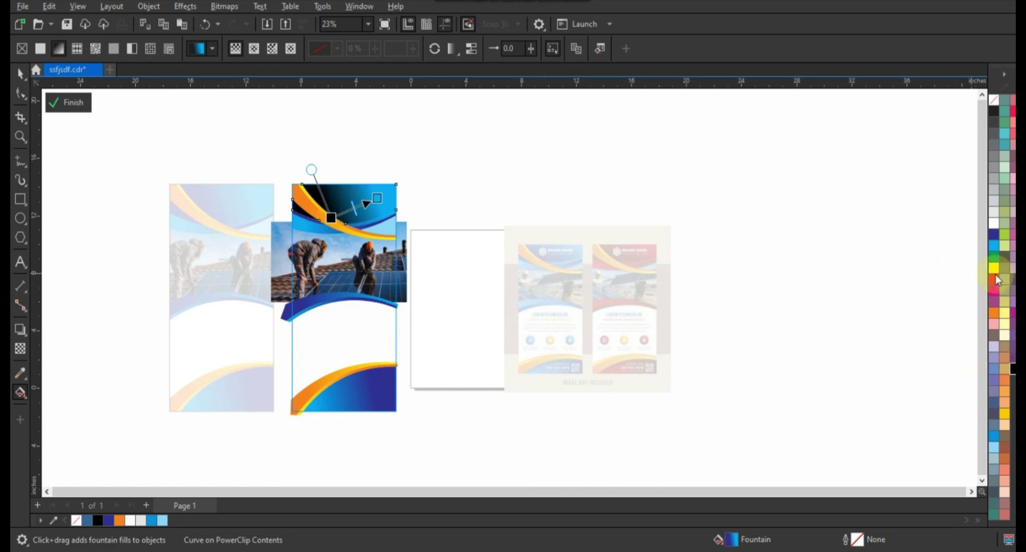
{"action": "left_click", "coordinate": [388, 202]}
{"action": "left_click", "coordinate": [330, 218]}
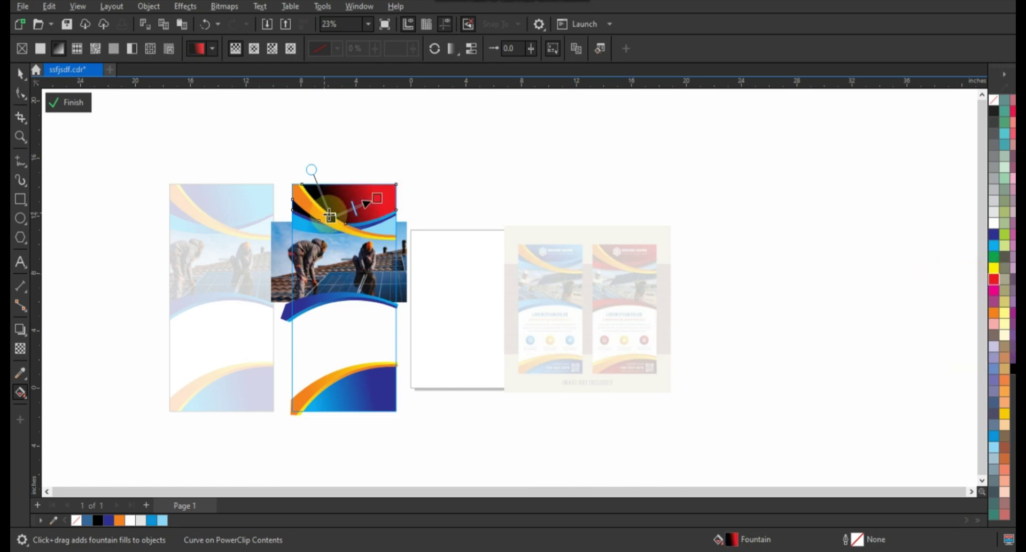
{"action": "left_click_drag", "start_coordinate": [330, 217], "coordinate": [292, 217]}
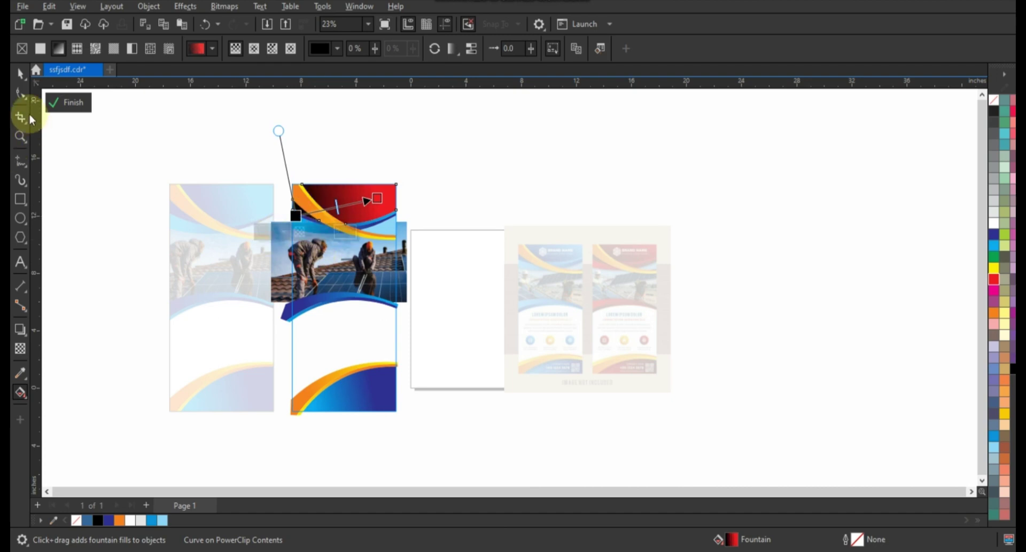
{"action": "left_click", "coordinate": [330, 234]}
Step: Give the two upper swooshes black-to-red gradients
{"action": "key", "text": "space"}
{"action": "left_click", "coordinate": [323, 229]}
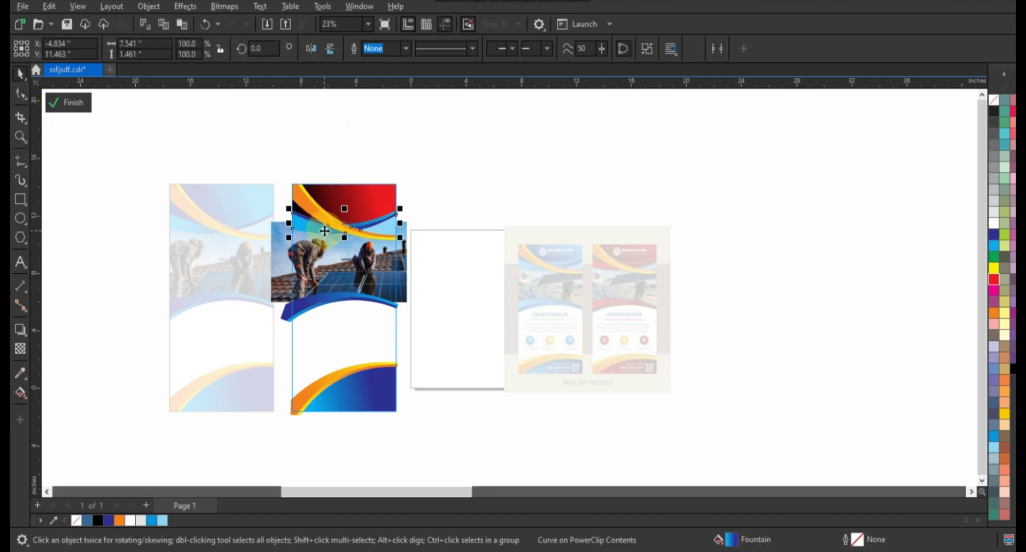
{"action": "scroll", "coordinate": [323, 229], "scroll_direction": "up", "scroll_amount": 5}
{"action": "left_click", "coordinate": [261, 238], "text": "shift"}
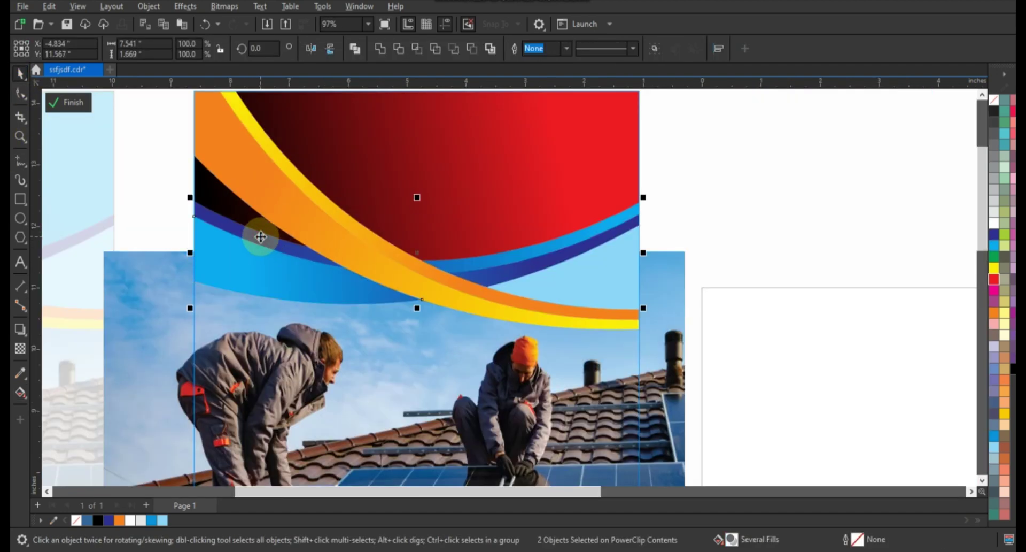
{"action": "key", "text": "g"}
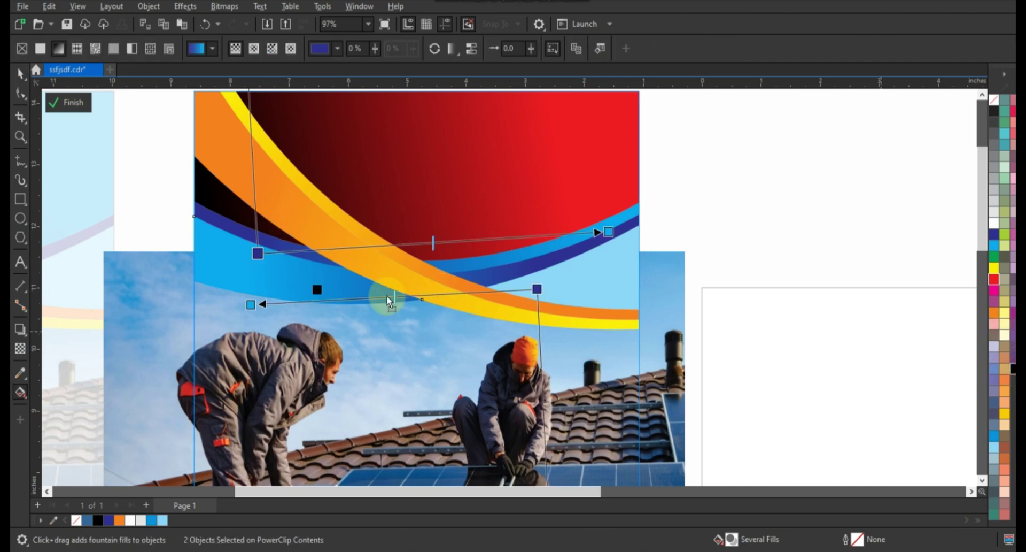
{"action": "left_click_drag", "start_coordinate": [537, 289], "coordinate": [639, 273]}
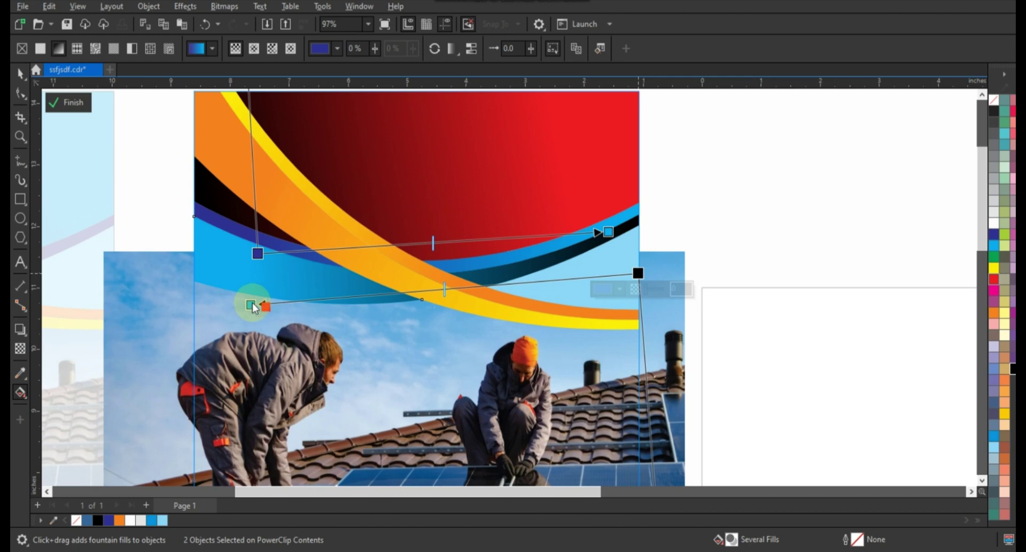
{"action": "left_click_drag", "start_coordinate": [254, 308], "coordinate": [251, 305]}
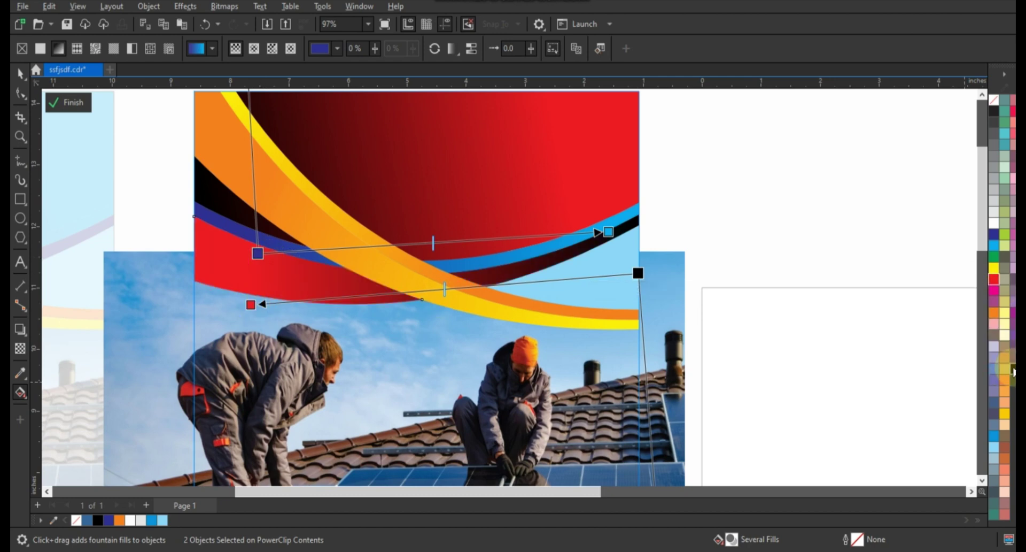
{"action": "mouse_move", "coordinate": [1013, 373]}
{"action": "left_mouse_down"}
{"action": "mouse_move", "coordinate": [259, 259]}
{"action": "mouse_move", "coordinate": [129, 253]}
{"action": "left_mouse_up"}
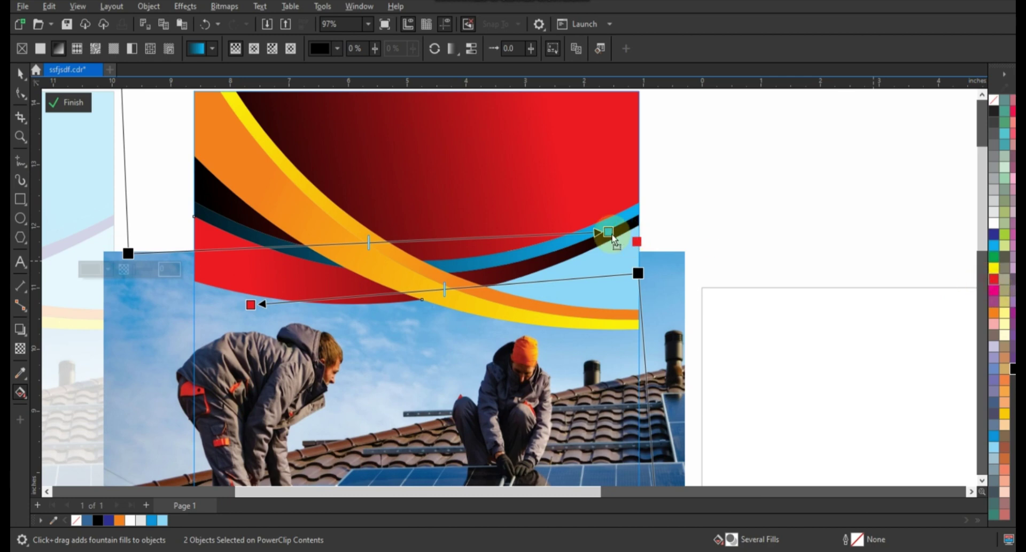
{"action": "left_click_drag", "start_coordinate": [699, 251], "coordinate": [608, 232]}
{"action": "scroll", "coordinate": [411, 246], "scroll_direction": "down", "scroll_amount": 2}
{"action": "scroll", "coordinate": [417, 248], "scroll_direction": "down", "scroll_amount": 2}
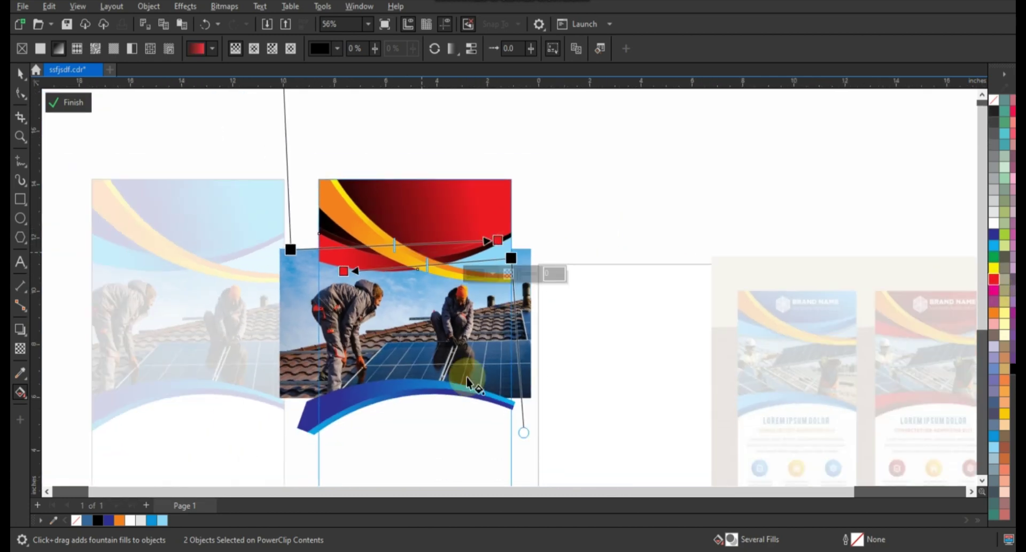
{"action": "left_click", "coordinate": [455, 388]}
Step: Recolour the lower swoosh and thin swoosh gradients black-to-red, stretching them across
{"action": "left_click_drag", "start_coordinate": [1013, 377], "coordinate": [337, 403]}
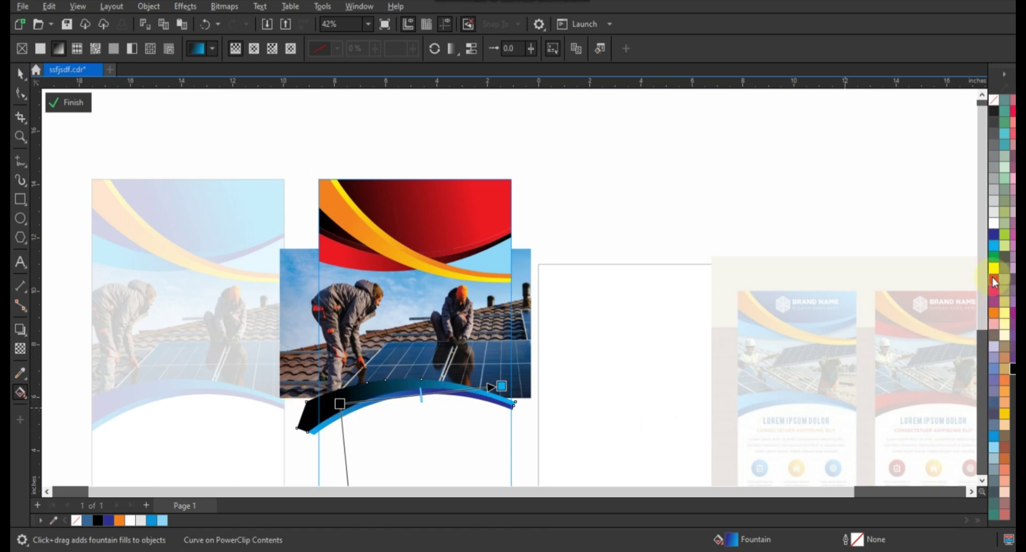
{"action": "left_click_drag", "start_coordinate": [994, 280], "coordinate": [497, 389]}
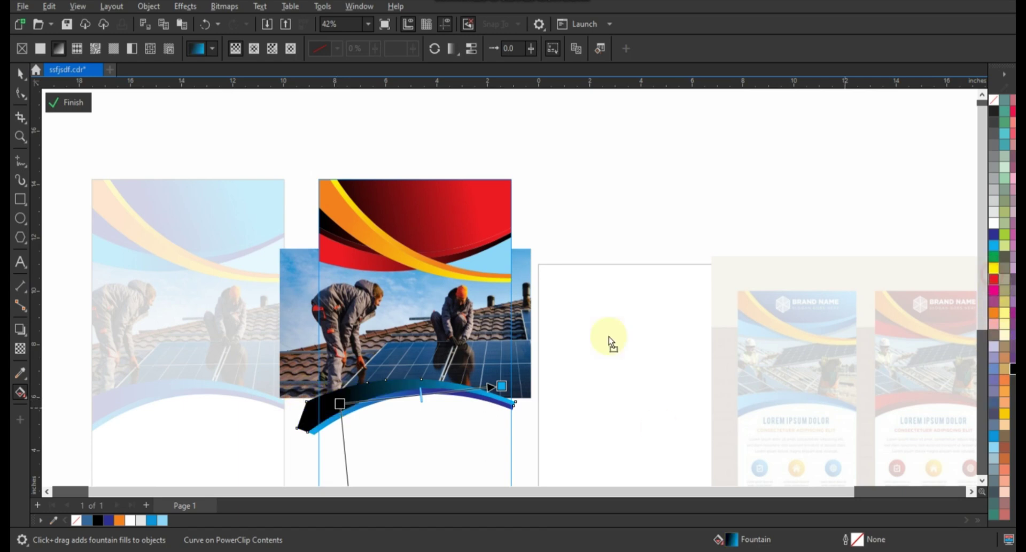
{"action": "left_click_drag", "start_coordinate": [340, 404], "coordinate": [293, 406]}
{"action": "left_click", "coordinate": [337, 422]}
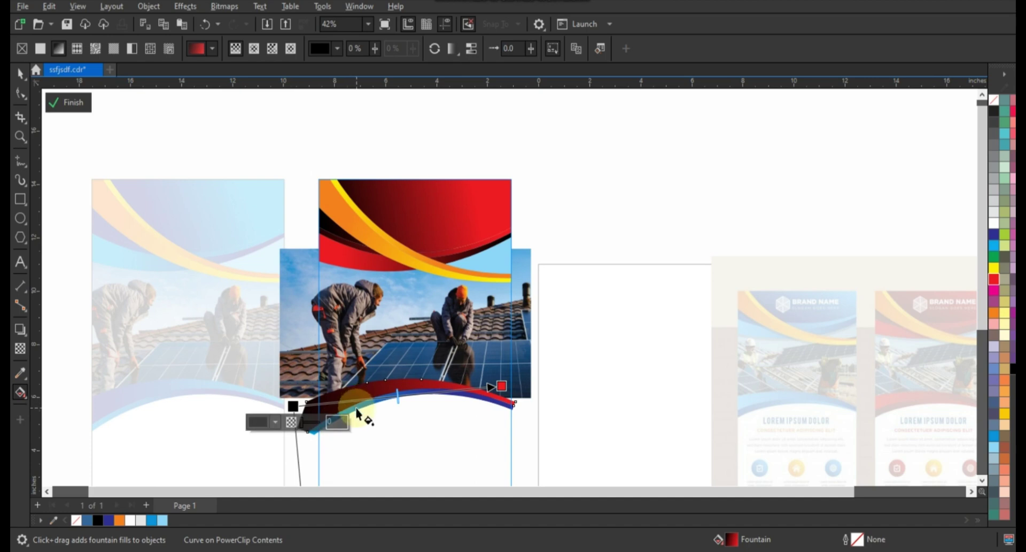
{"action": "key", "text": "ctrl+z"}
{"action": "left_click_drag", "start_coordinate": [1012, 368], "coordinate": [503, 387]}
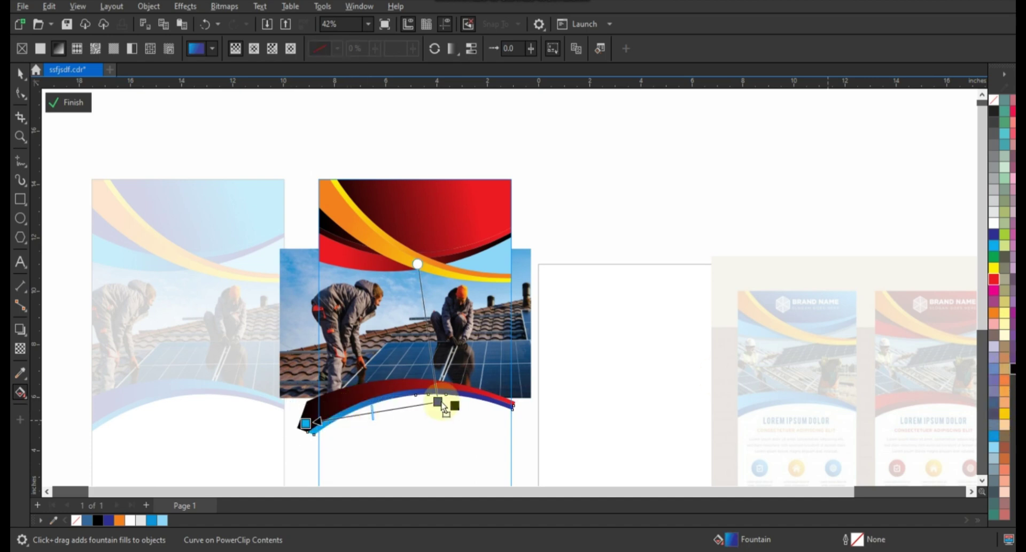
{"action": "left_click_drag", "start_coordinate": [989, 280], "coordinate": [306, 423]}
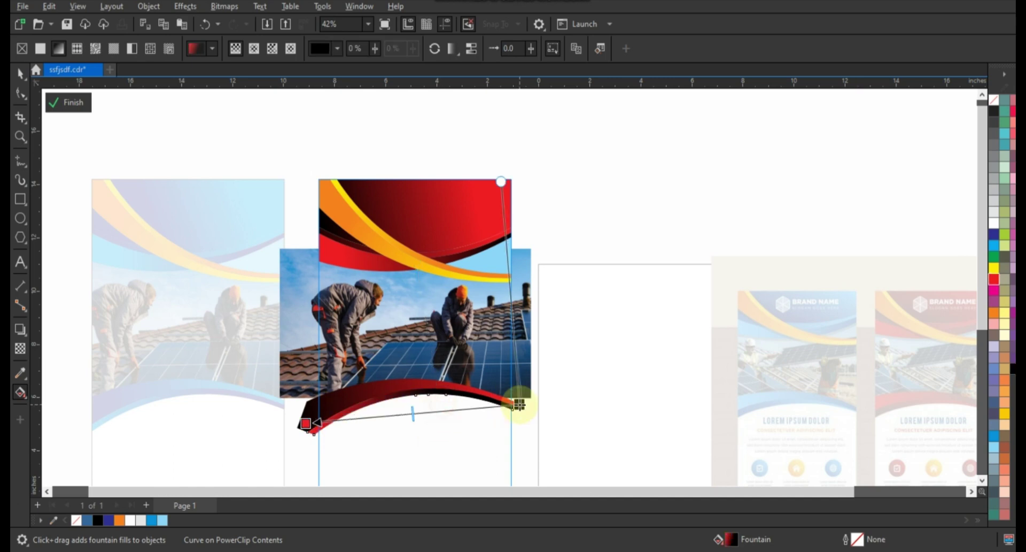
{"action": "left_click_drag", "start_coordinate": [439, 402], "coordinate": [526, 399]}
{"action": "left_click", "coordinate": [26, 80]}
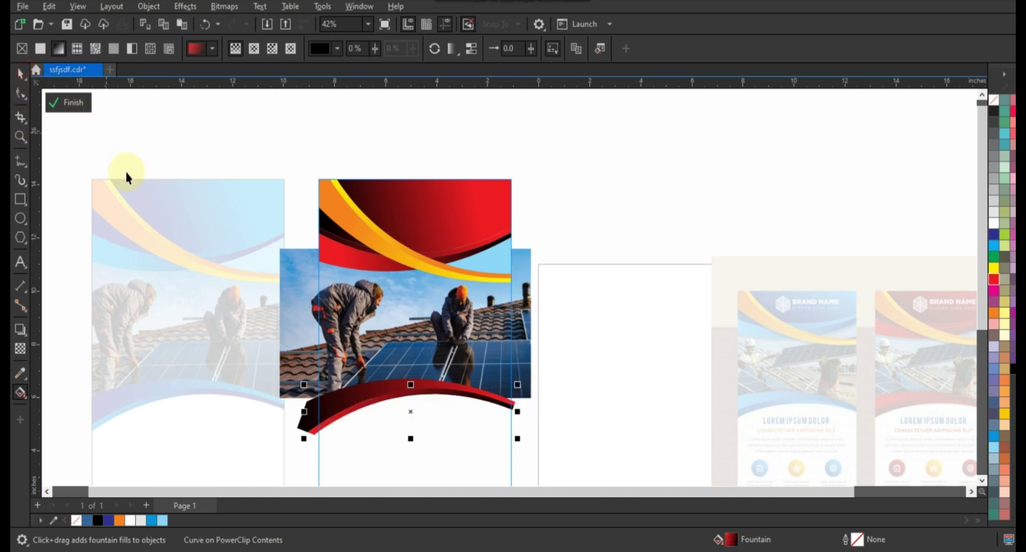
Step: Darken and extend the end of the bottom curve's gradient
{"action": "scroll", "coordinate": [150, 188], "scroll_direction": "down", "scroll_amount": 3}
{"action": "scroll", "coordinate": [203, 268], "scroll_direction": "down", "scroll_amount": 2}
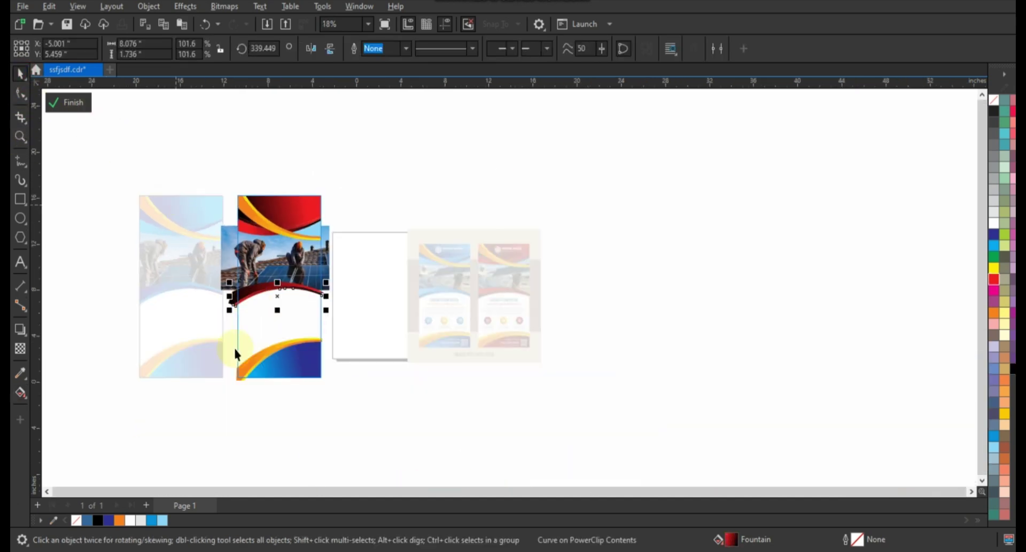
{"action": "left_click", "coordinate": [335, 373]}
{"action": "left_click", "coordinate": [316, 373]}
{"action": "key", "text": "g"}
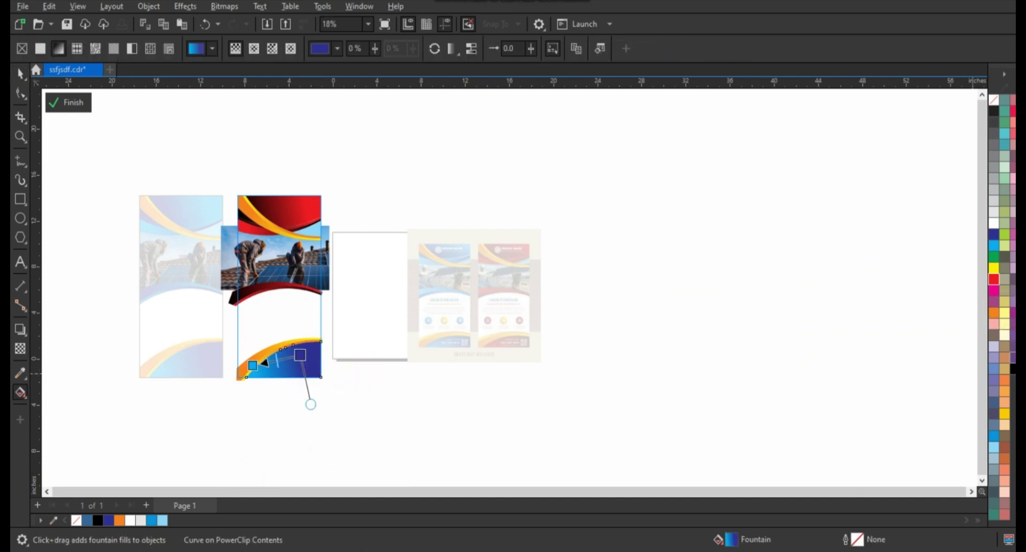
{"action": "left_click", "coordinate": [302, 354]}
{"action": "left_click_drag", "start_coordinate": [305, 356], "coordinate": [353, 348]}
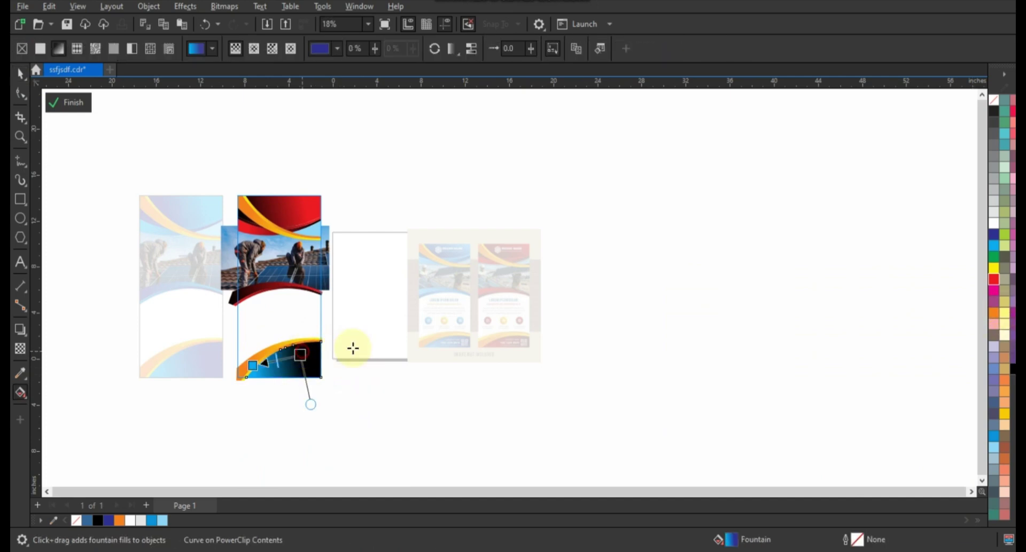
{"action": "left_click", "coordinate": [251, 367]}
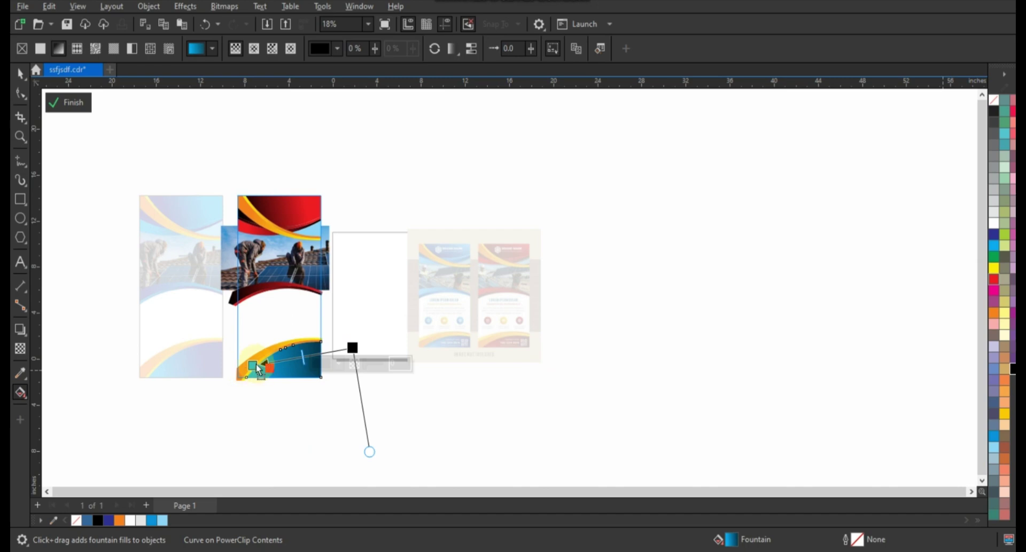
{"action": "left_click", "coordinate": [21, 73]}
{"action": "left_click", "coordinate": [65, 102]}
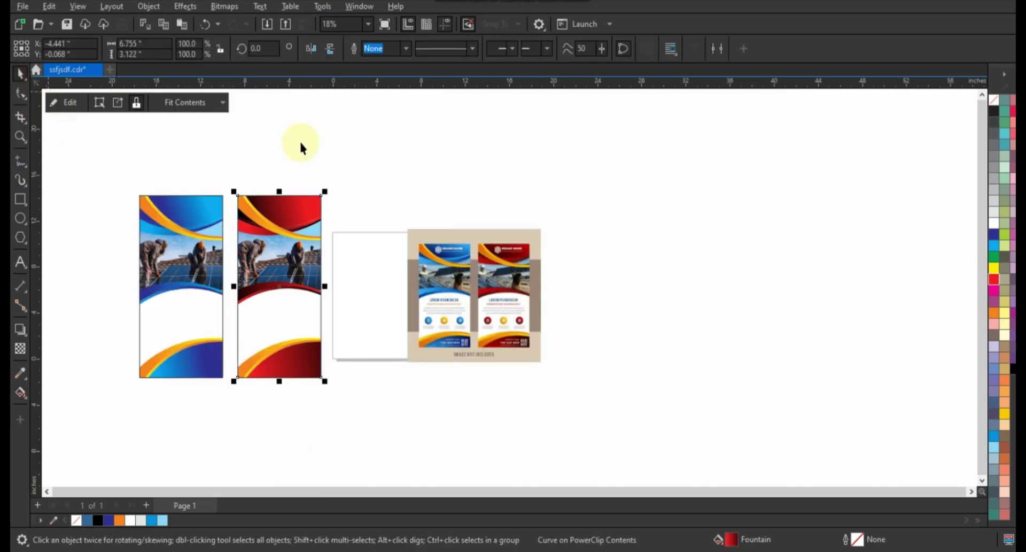
{"action": "left_click", "coordinate": [299, 142]}
{"action": "left_click", "coordinate": [21, 136]}
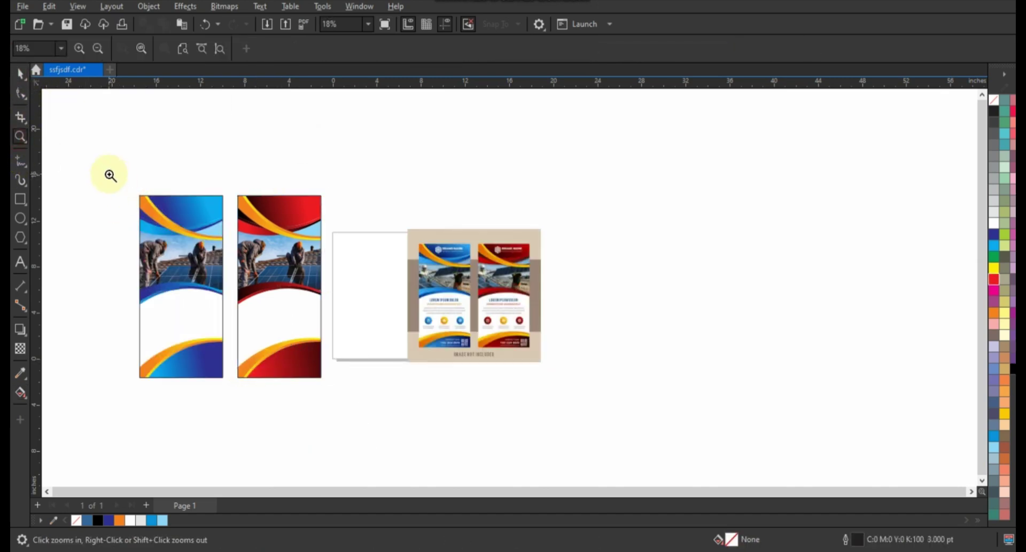
{"action": "left_click_drag", "start_coordinate": [110, 175], "coordinate": [568, 395]}
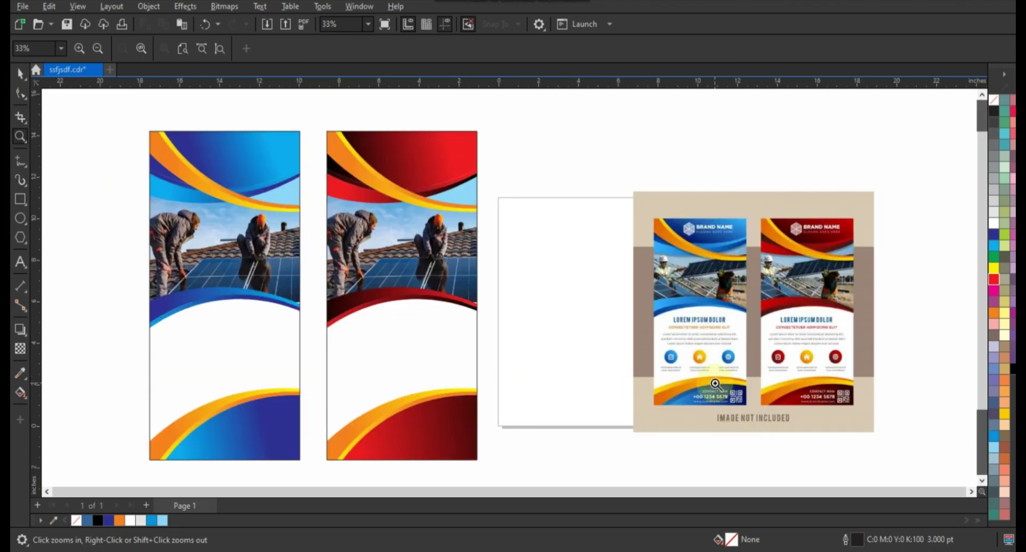